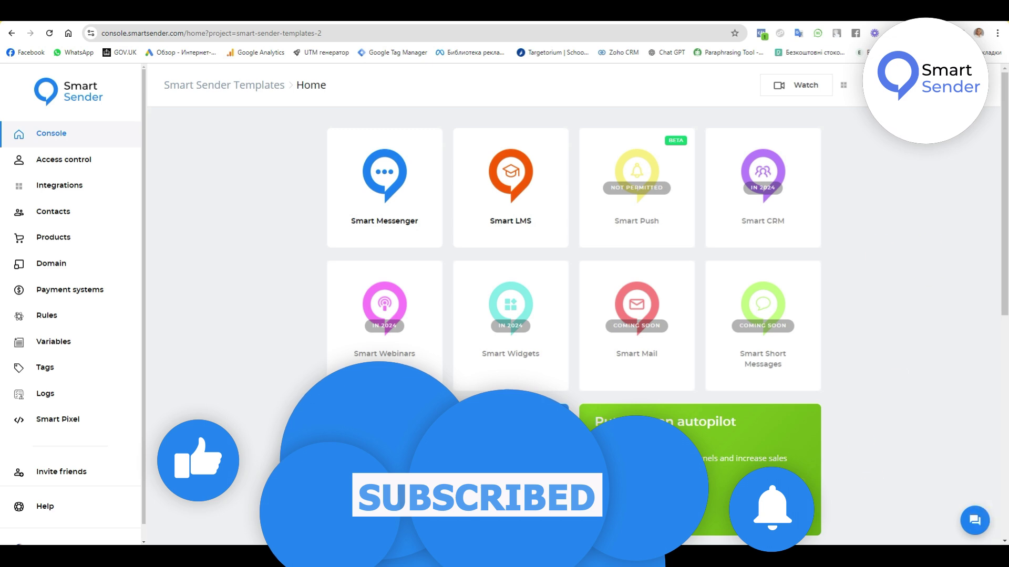
# Open the Smart Messenger workspace from the Smart Sender console home
pyautogui.click(397, 183)
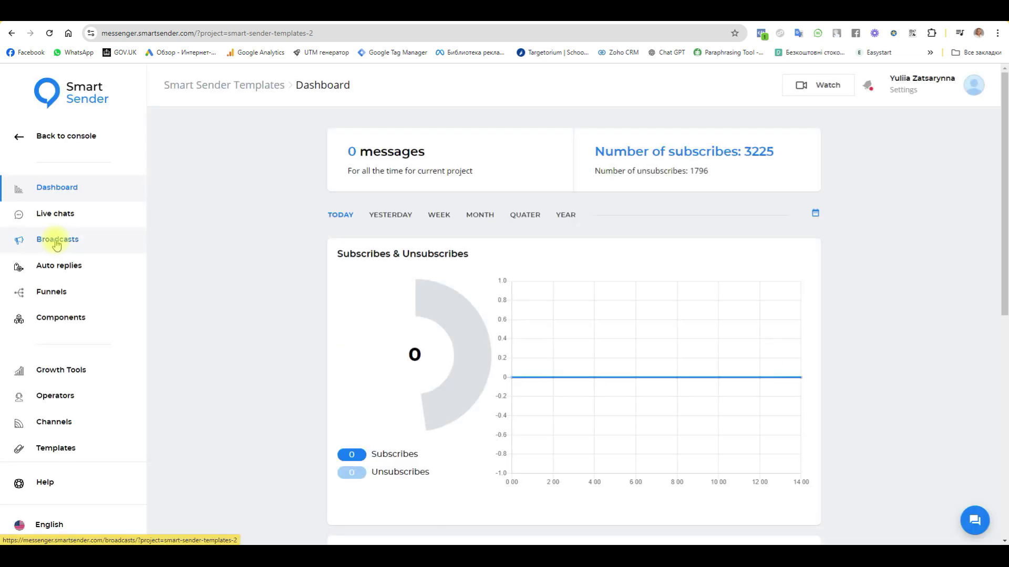
# Go to the Telegram Menus growth tool and start creating a new Telegram menu
pyautogui.click(59, 380)
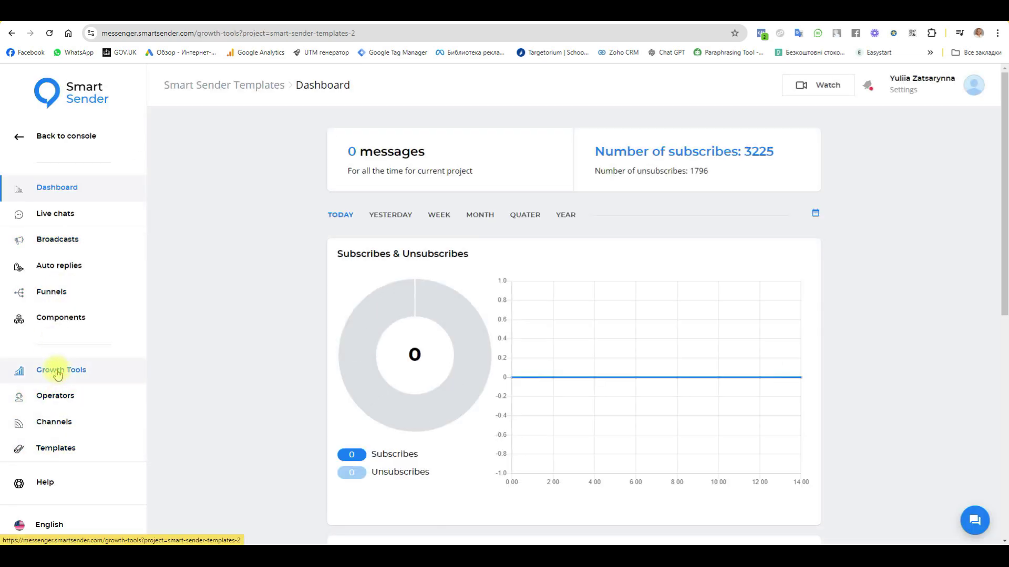
pyautogui.scroll(-7, 615, 389)
pyautogui.scroll(-6, 617, 390)
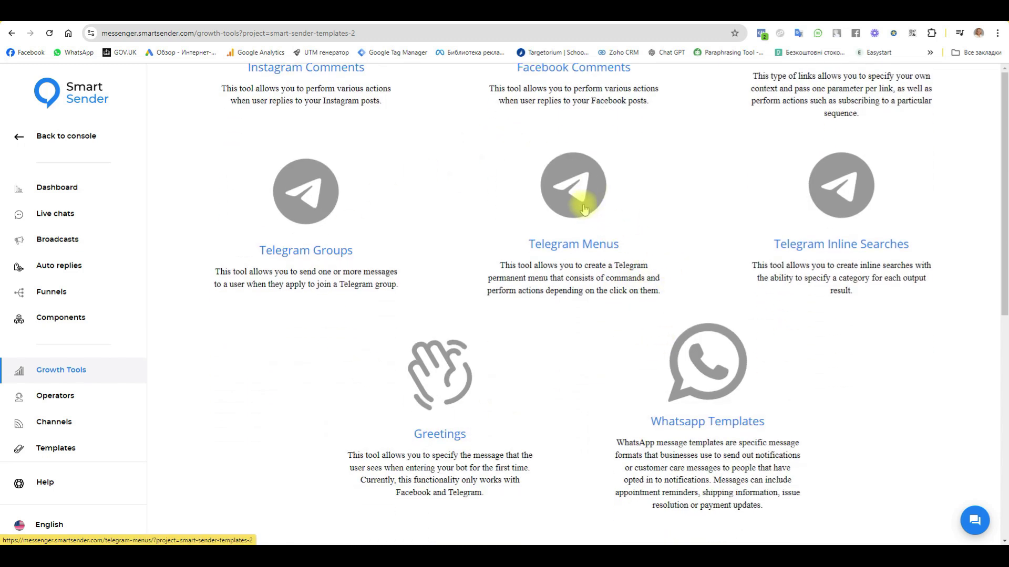
pyautogui.click(576, 189)
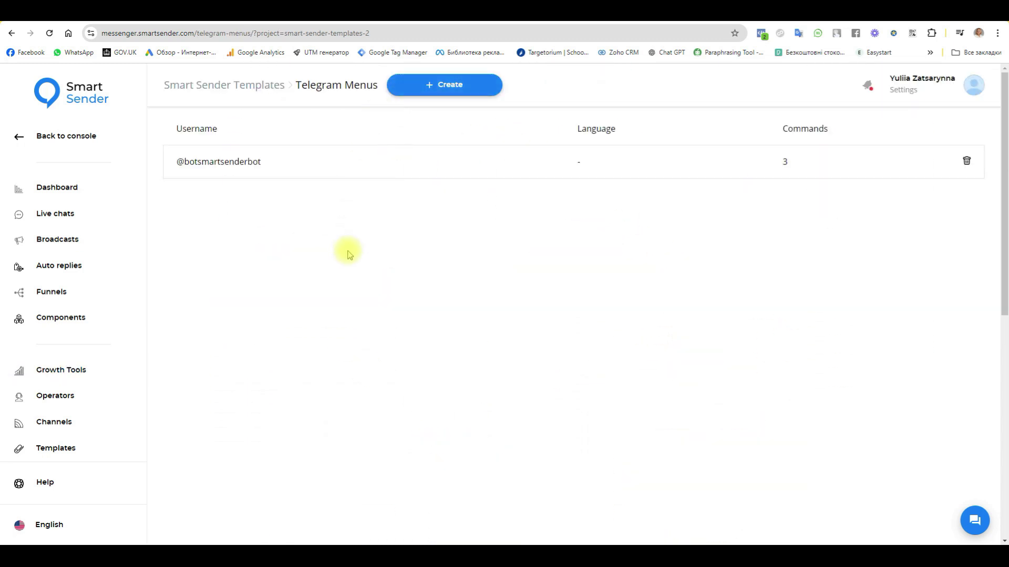
pyautogui.click(450, 84)
# Create a Telegram menu for Smart_Sender_Templates_Bot with no language, then return to the 26 Template funnel
pyautogui.click(452, 299)
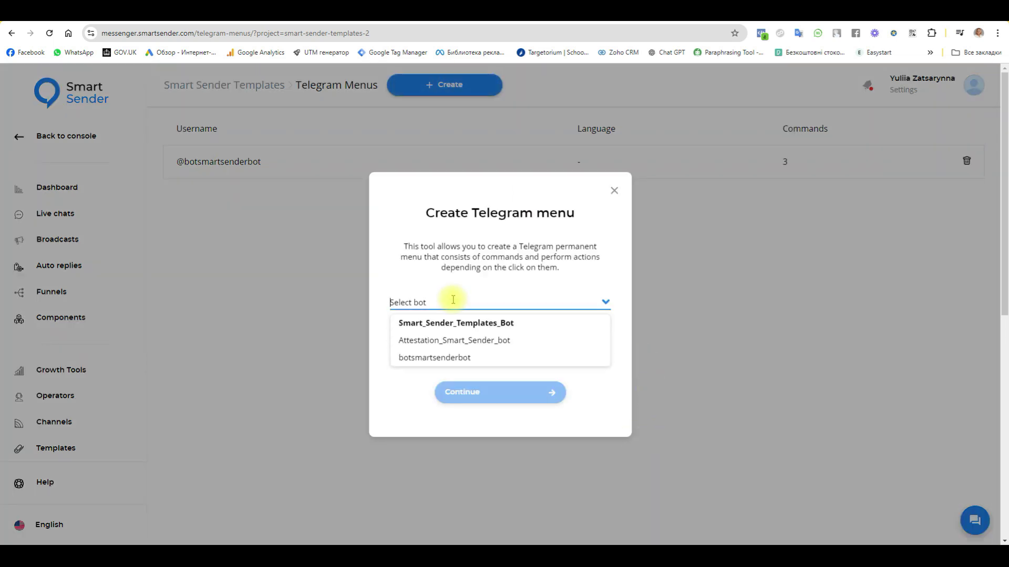
pyautogui.click(436, 324)
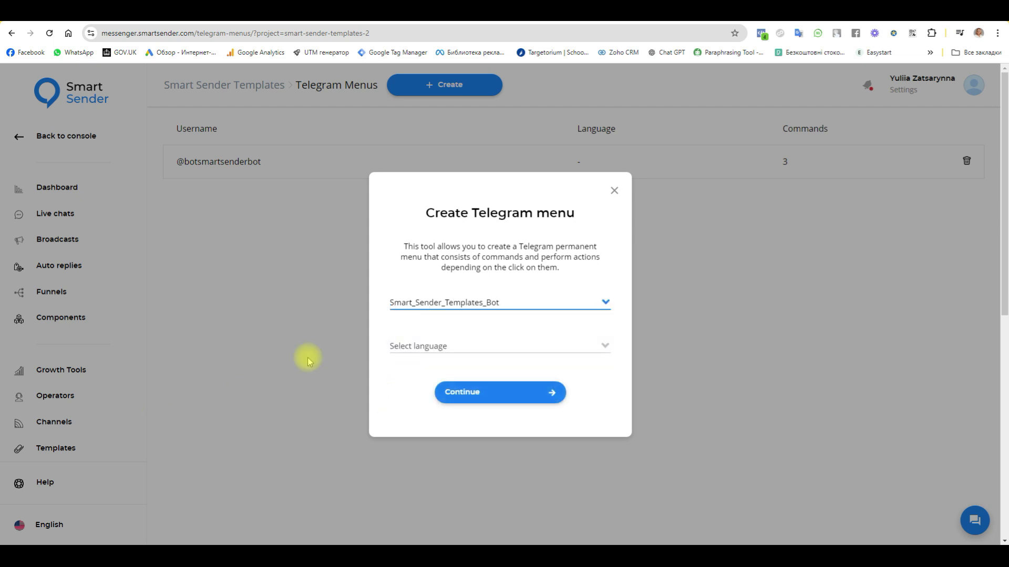
pyautogui.click(445, 353)
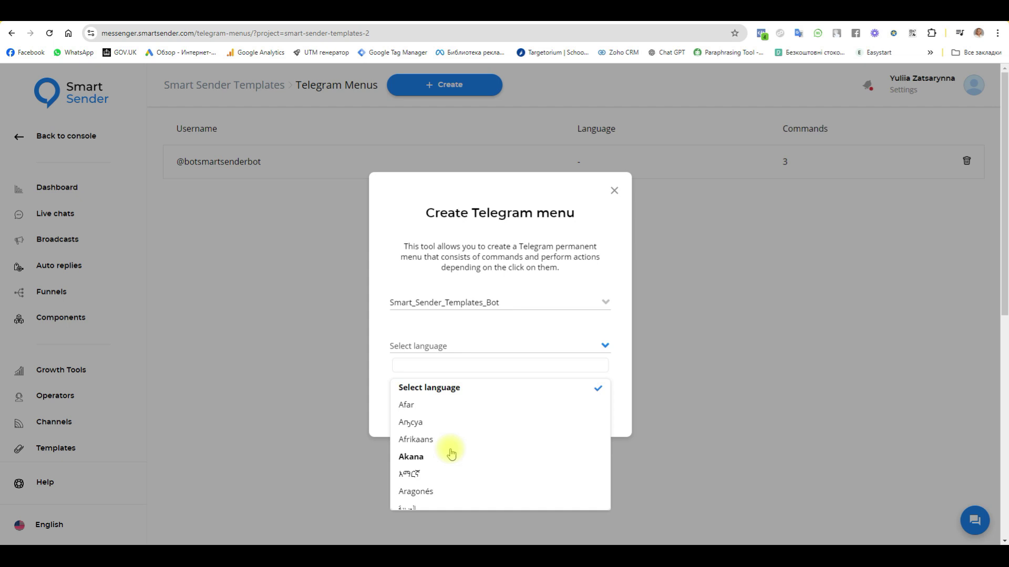
pyautogui.click(620, 389)
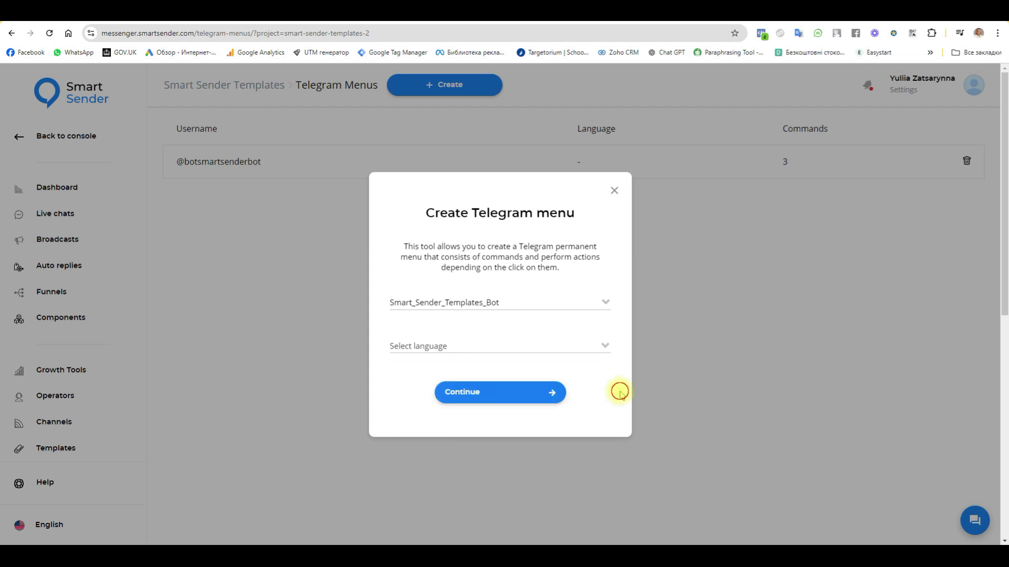
pyautogui.click(504, 397)
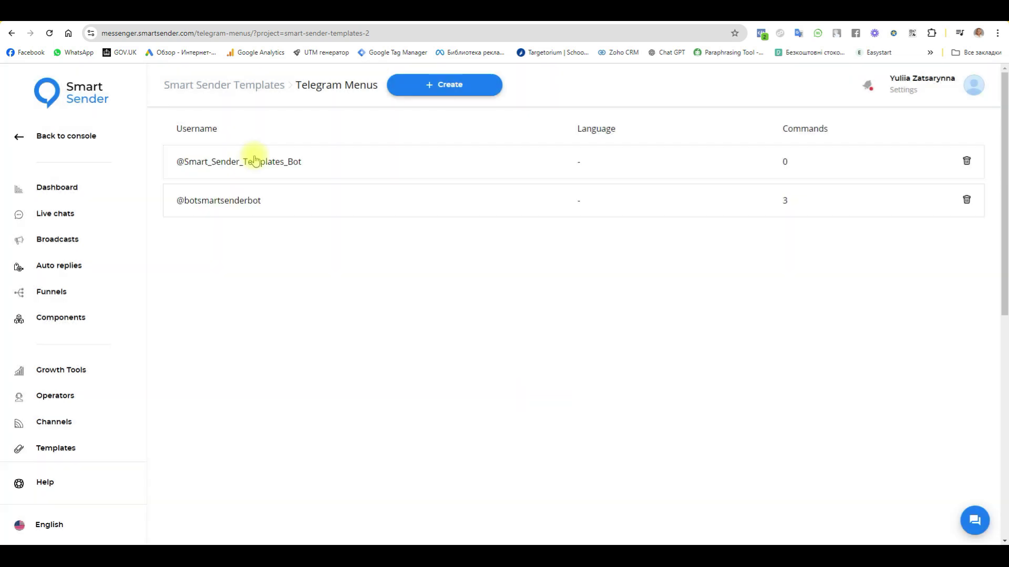
pyautogui.click(205, 167)
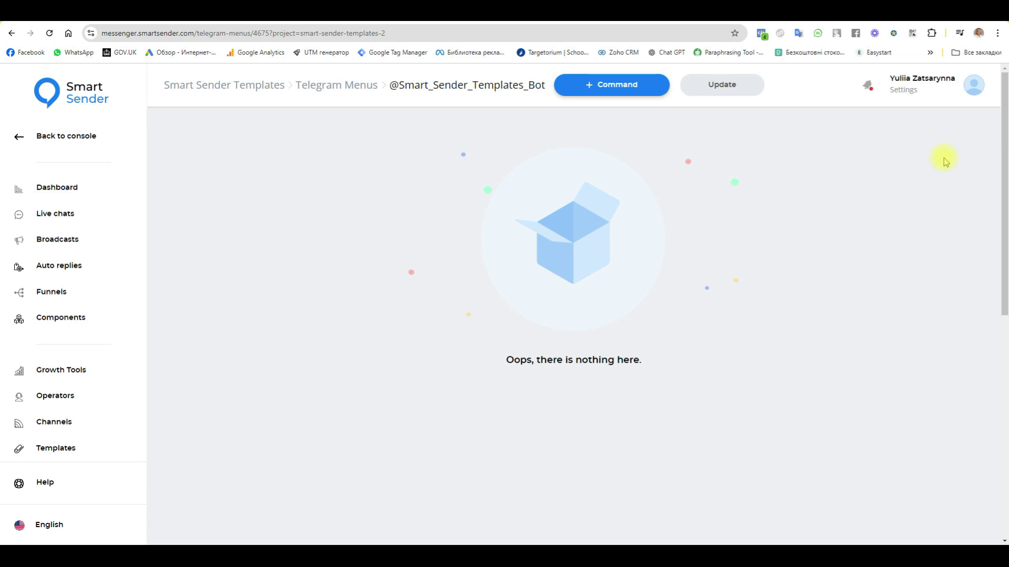
pyautogui.click(683, 10)
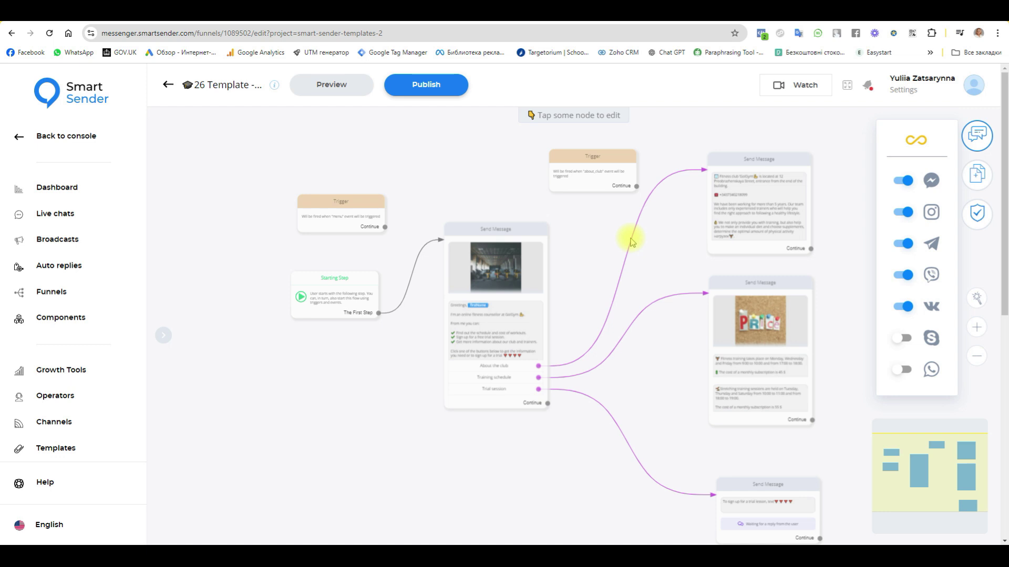
pyautogui.scroll(5, 479, 293)
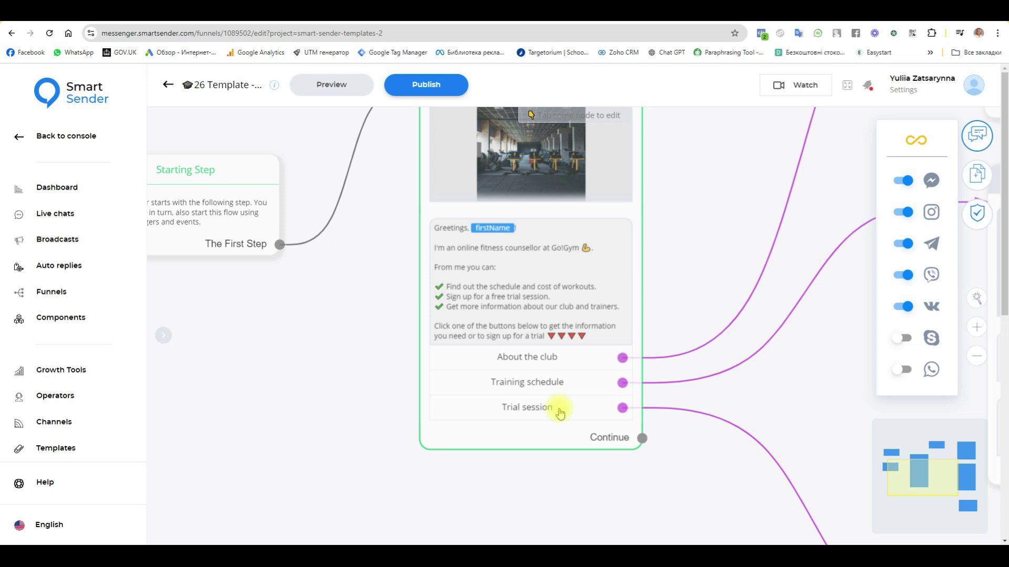
pyautogui.click(559, 413)
# Delete the About the club, Training schedule and Trial session buttons, leaving only Continue
pyautogui.scroll(-4, 198, 428)
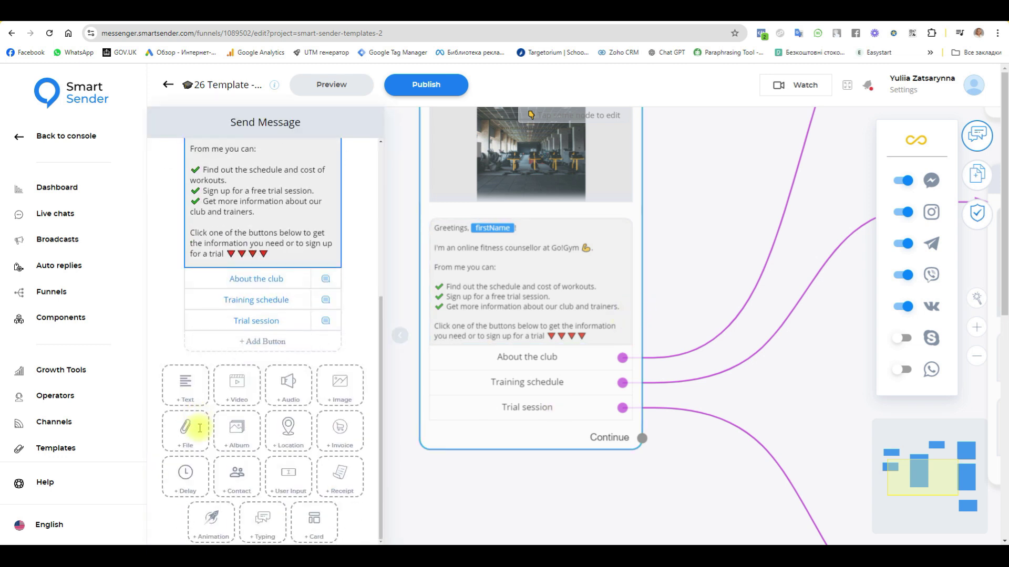
pyautogui.click(258, 278)
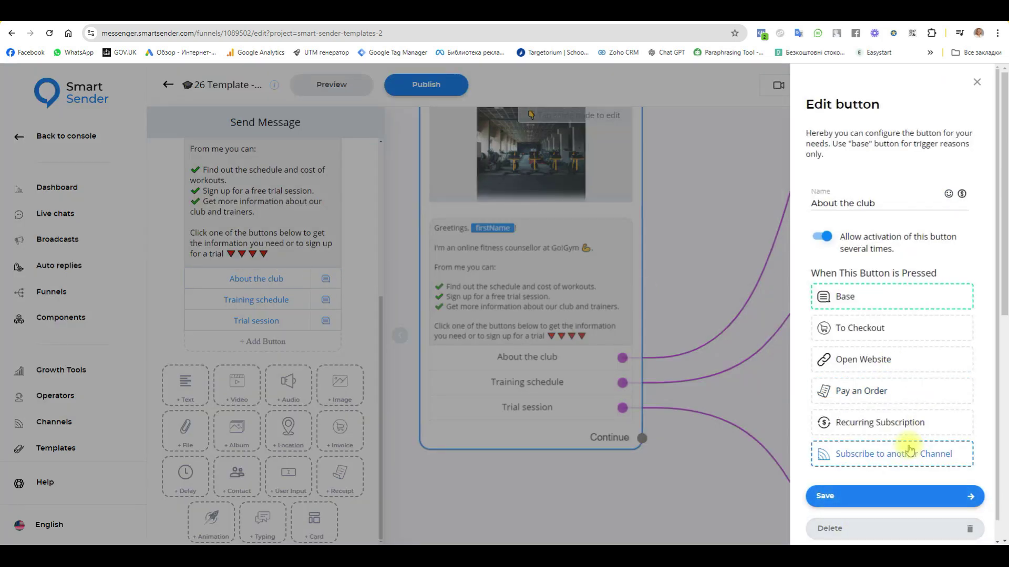
pyautogui.click(830, 528)
pyautogui.moveTo(625, 385)
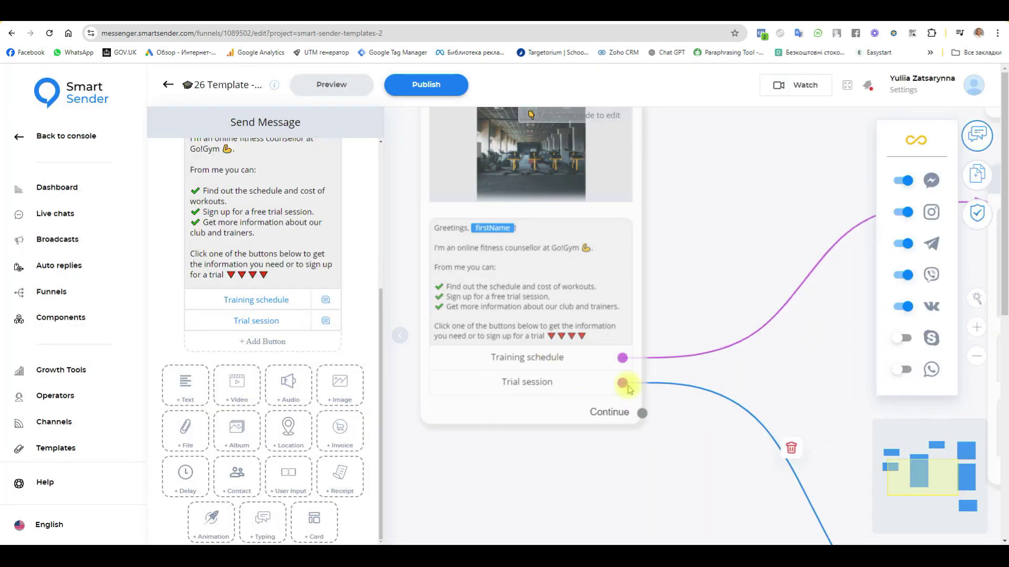
pyautogui.click(259, 297)
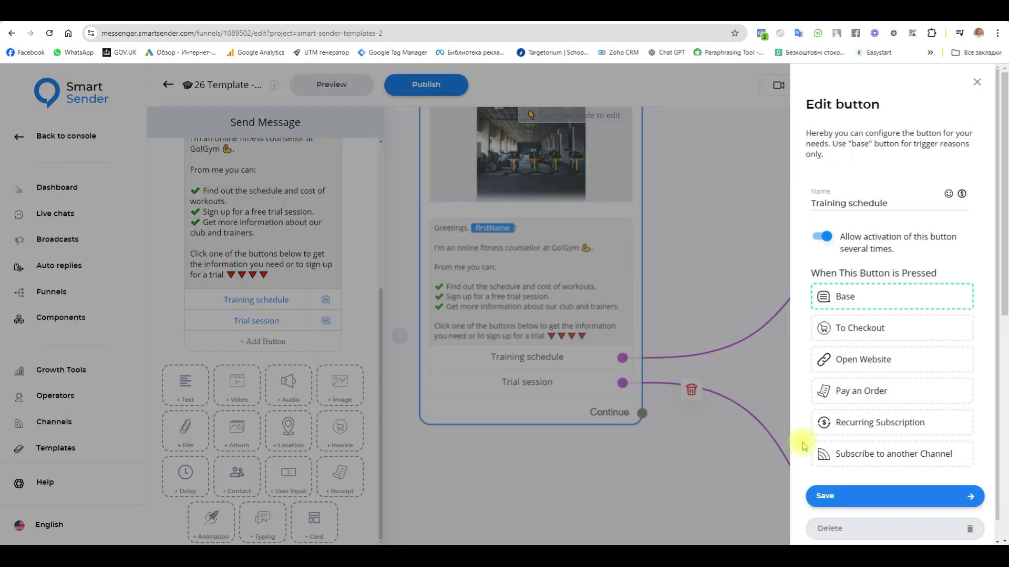
pyautogui.click(709, 472)
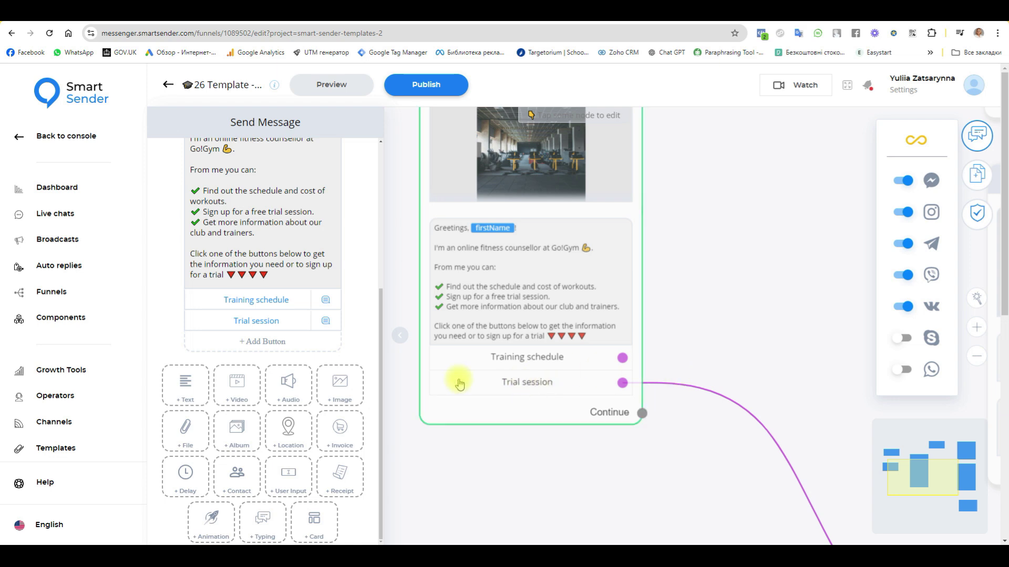
pyautogui.click(257, 321)
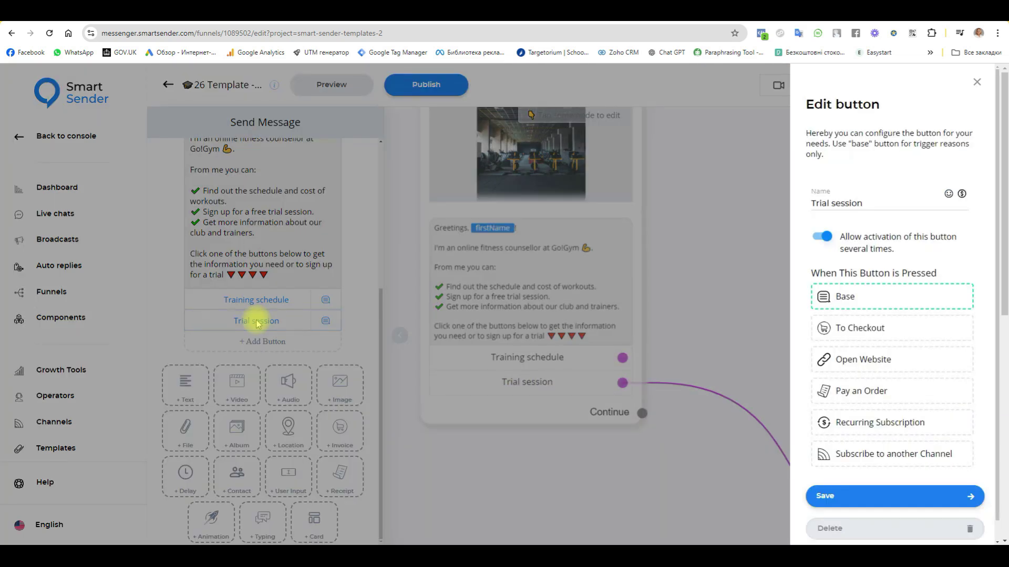
pyautogui.click(829, 529)
pyautogui.click(787, 378)
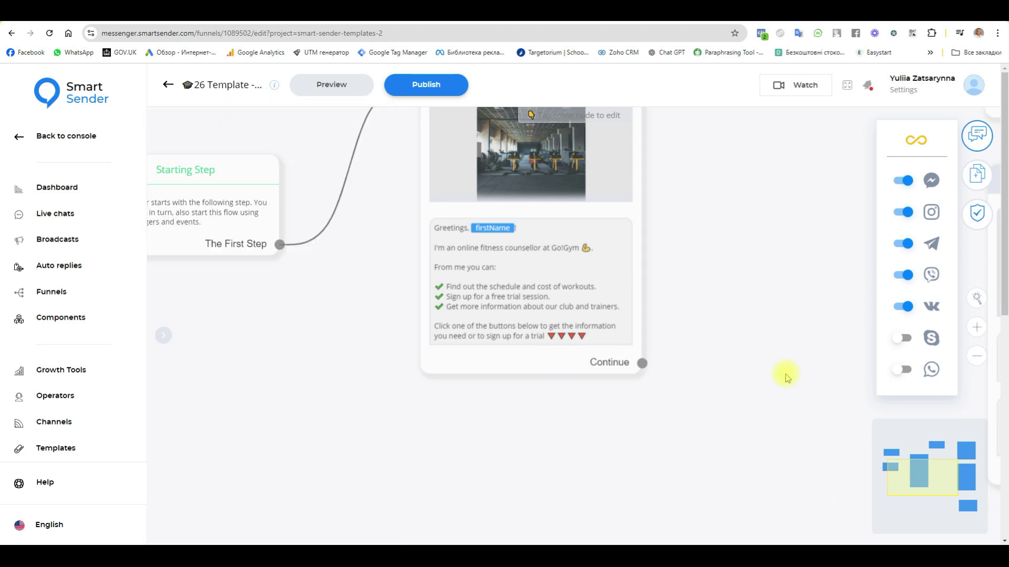
pyautogui.scroll(-3, 786, 375)
pyautogui.moveTo(792, 351); pyautogui.dragTo(500, 394)
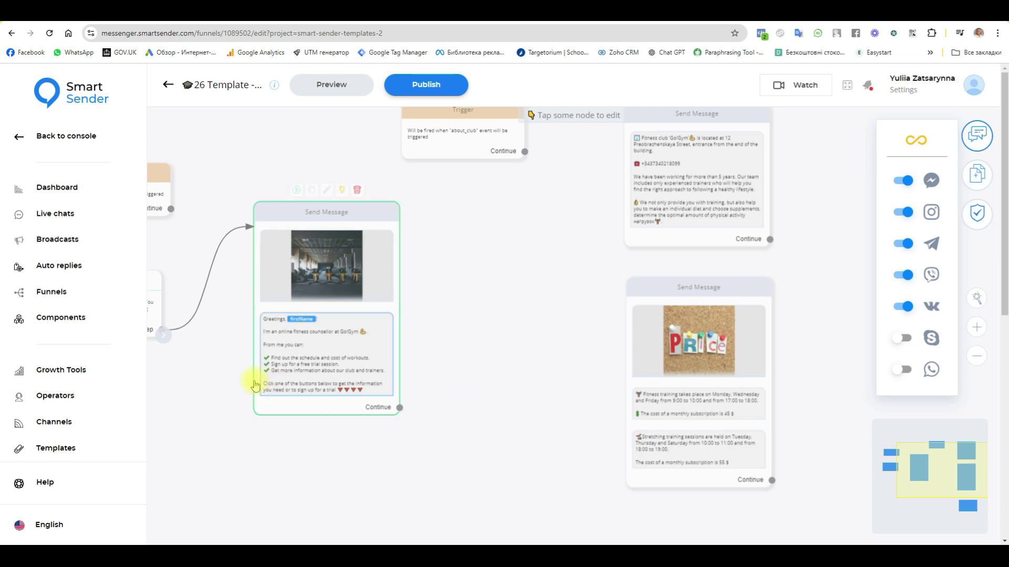
# Pan and zoom the canvas to review the about-club and Price message nodes
pyautogui.moveTo(599, 341); pyautogui.dragTo(553, 434)
pyautogui.scroll(2, 678, 279)
pyautogui.scroll(1, 644, 275)
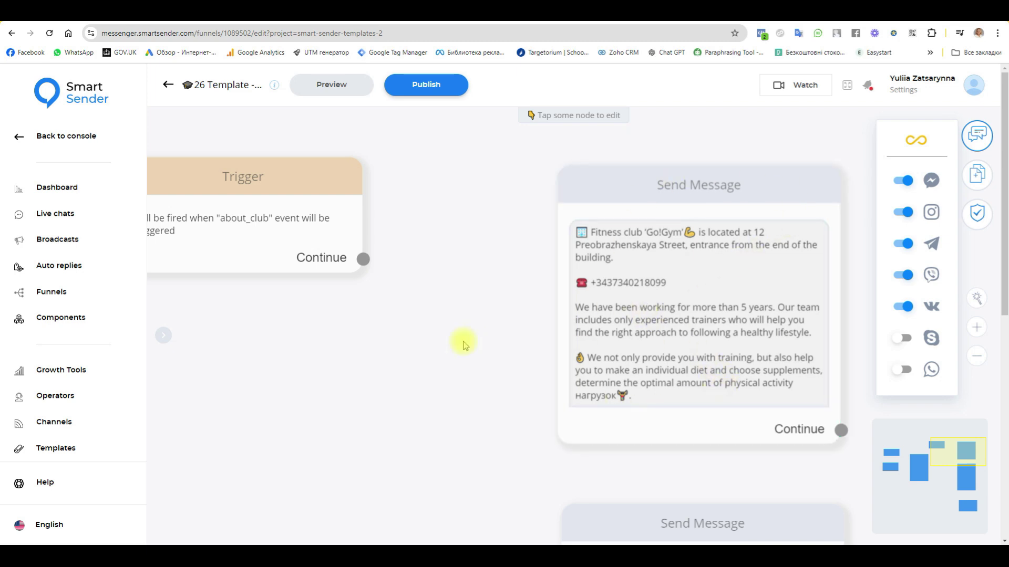
pyautogui.scroll(-3, 473, 379)
pyautogui.moveTo(477, 398); pyautogui.dragTo(540, 279)
pyautogui.scroll(3, 623, 339)
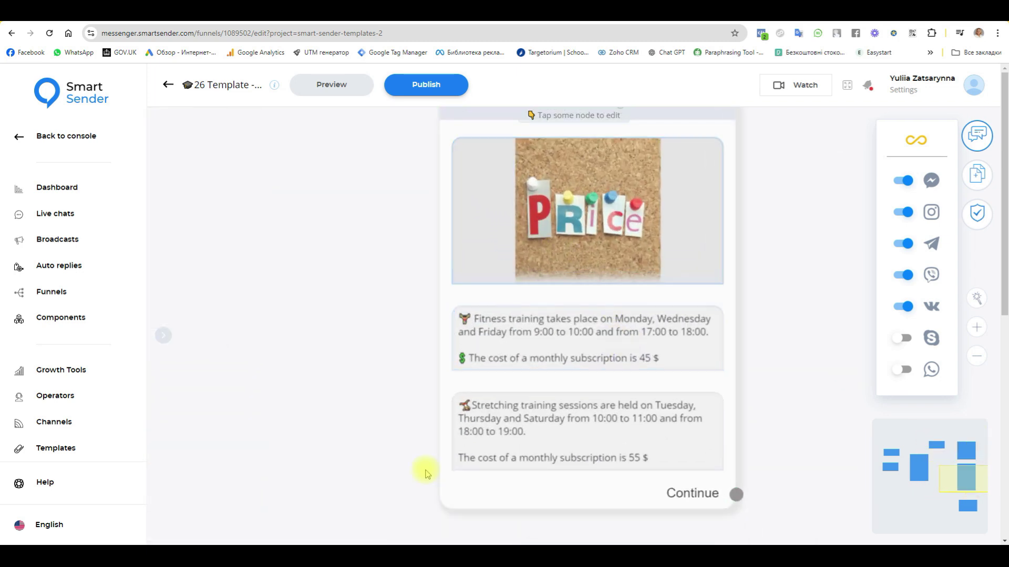
pyautogui.scroll(-2, 765, 429)
pyautogui.scroll(-3, 766, 430)
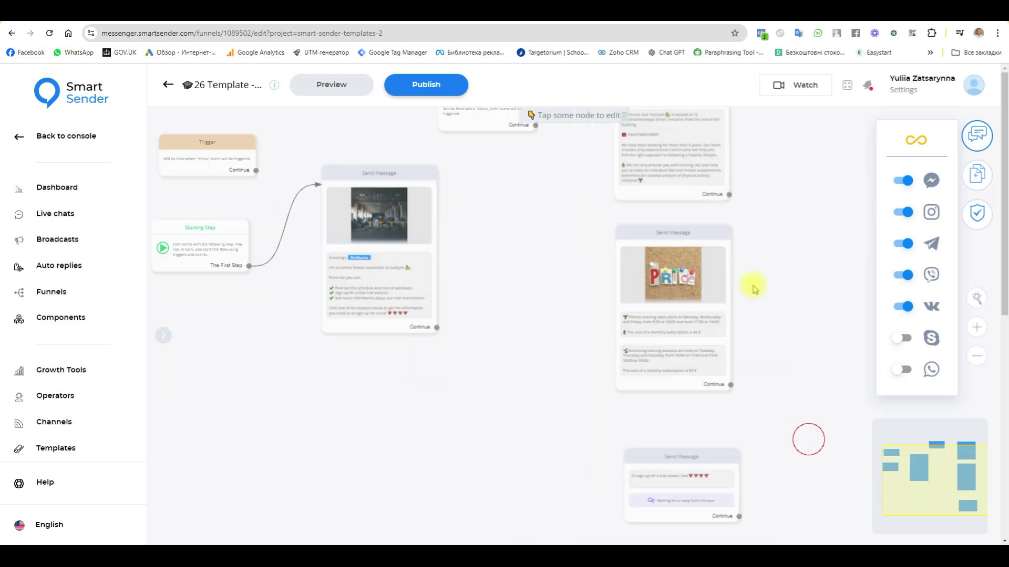
pyautogui.scroll(3, 550, 353)
# Leave the trial-lesson message unchanged and open the Trigger node firing on the 'menu' event
pyautogui.click(544, 325)
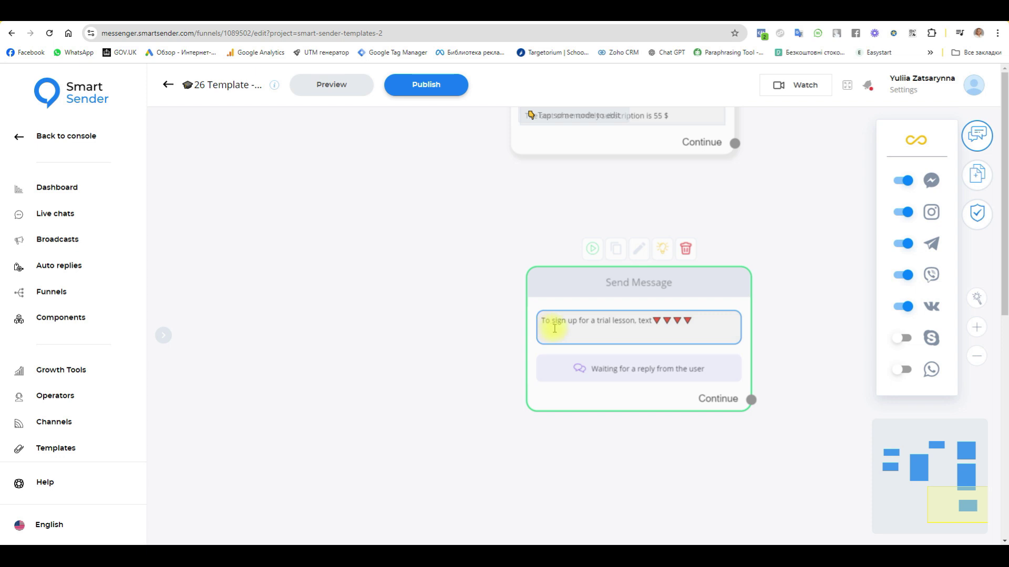
pyautogui.click(457, 359)
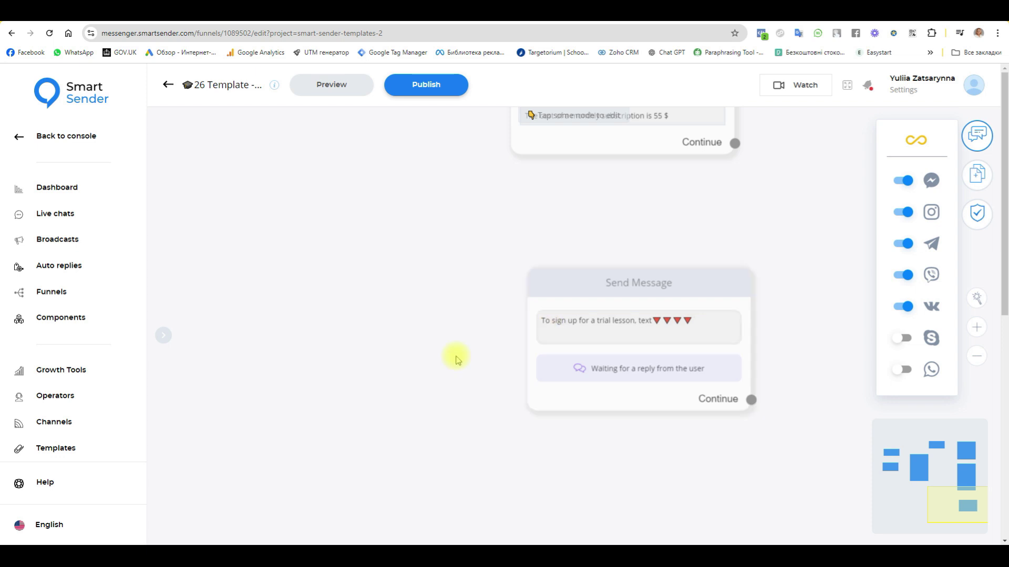
pyautogui.scroll(-3, 412, 219)
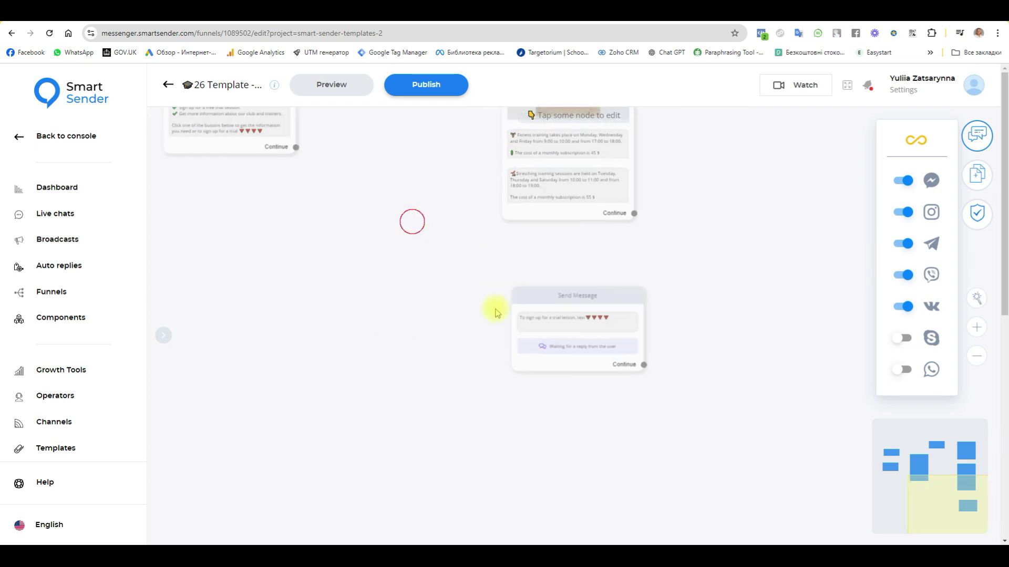
pyautogui.scroll(3, 633, 349)
pyautogui.click(342, 213)
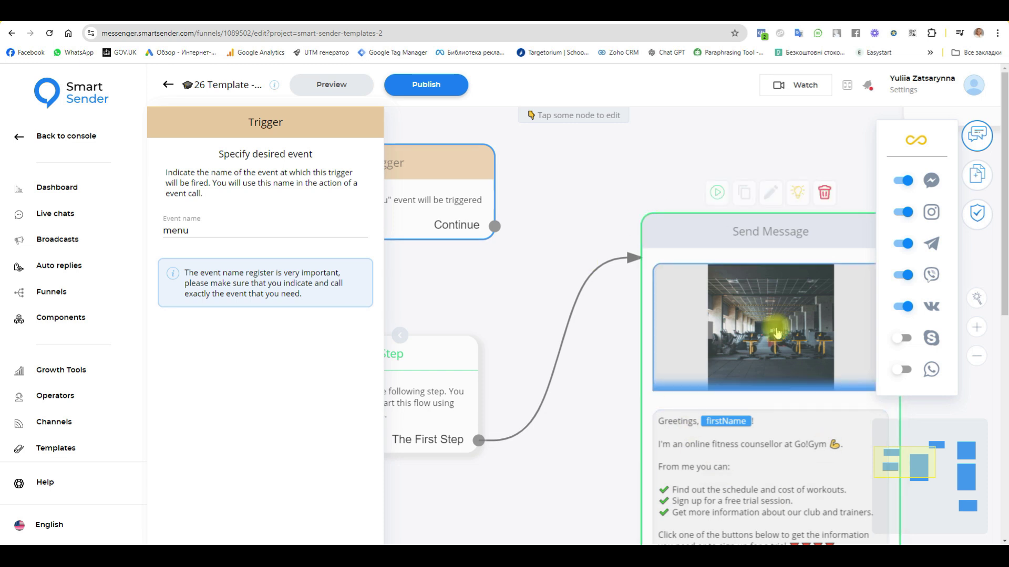
pyautogui.click(494, 229)
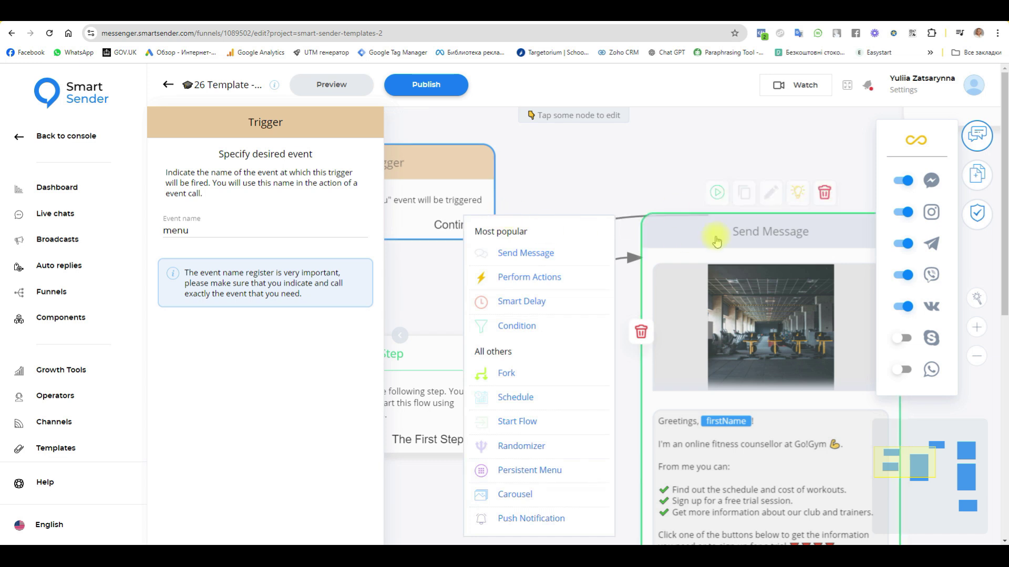
pyautogui.click(687, 239)
pyautogui.click(619, 177)
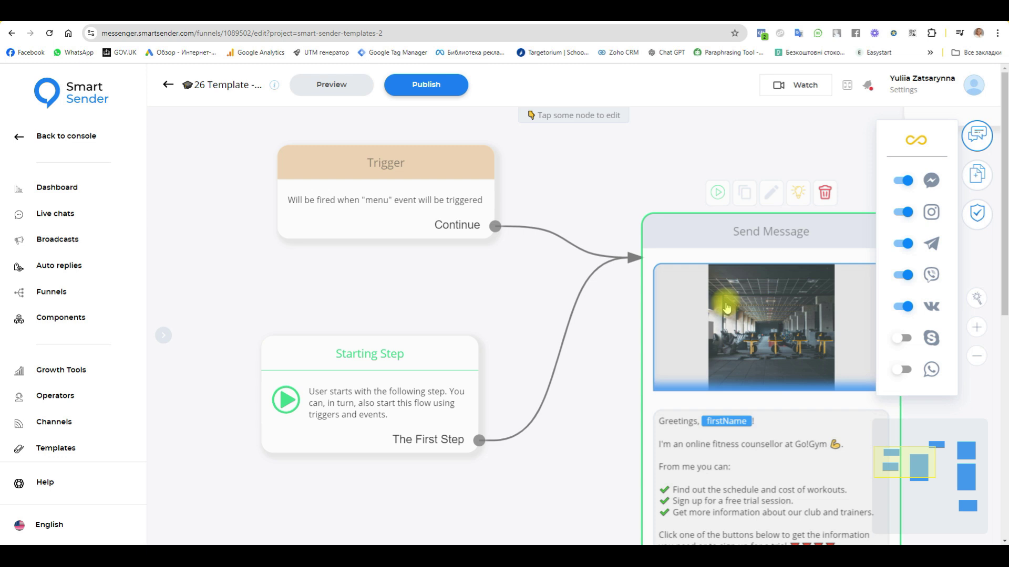
pyautogui.click(412, 207)
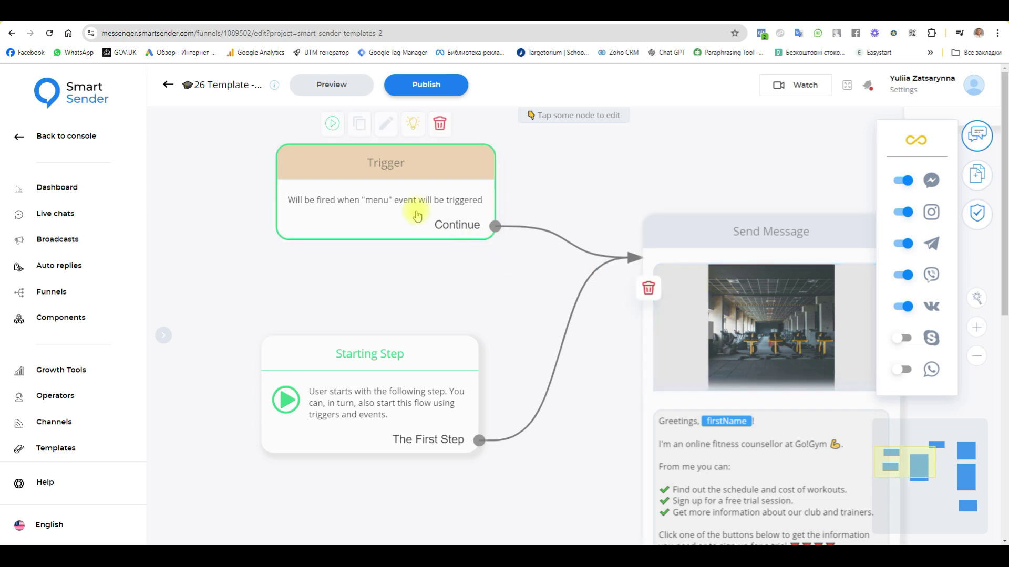
# Copy the trigger's 'menu' event name and start a new /menu command
pyautogui.doubleClick(202, 229)
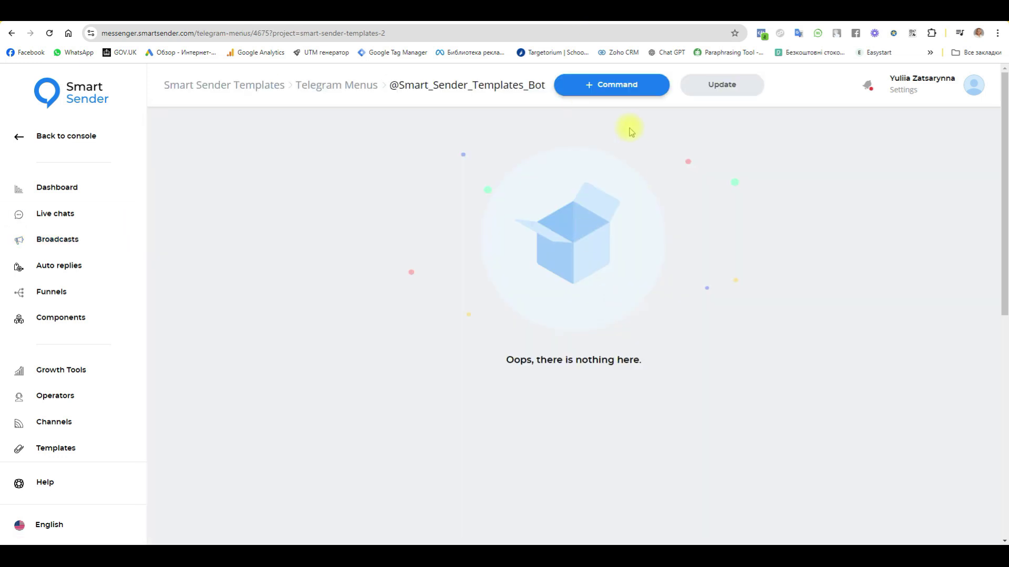
pyautogui.click(608, 89)
pyautogui.click(748, 194)
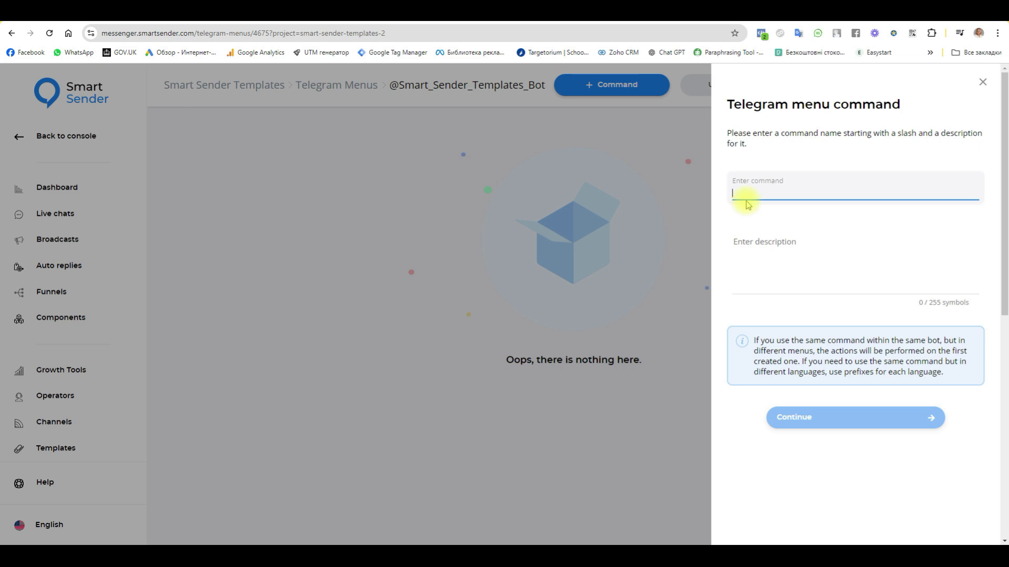
pyautogui.write('/')
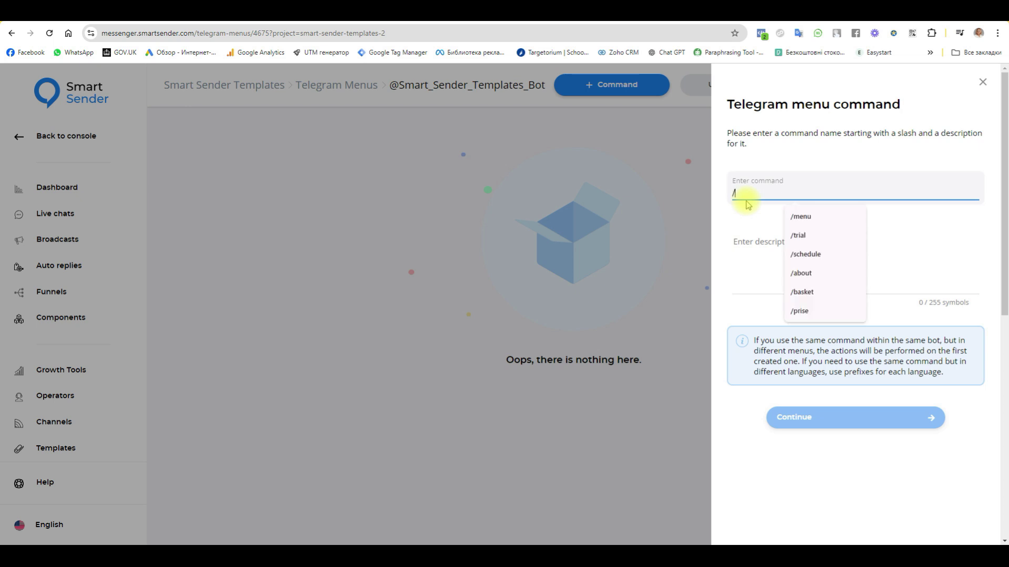
pyautogui.press('Down')
pyautogui.press('Return')
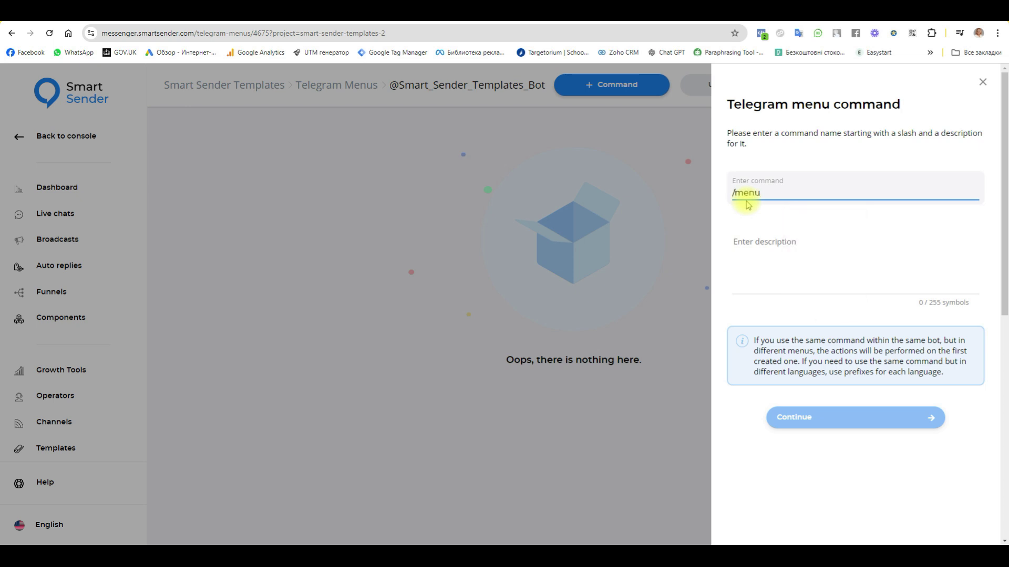
pyautogui.press('Tab')
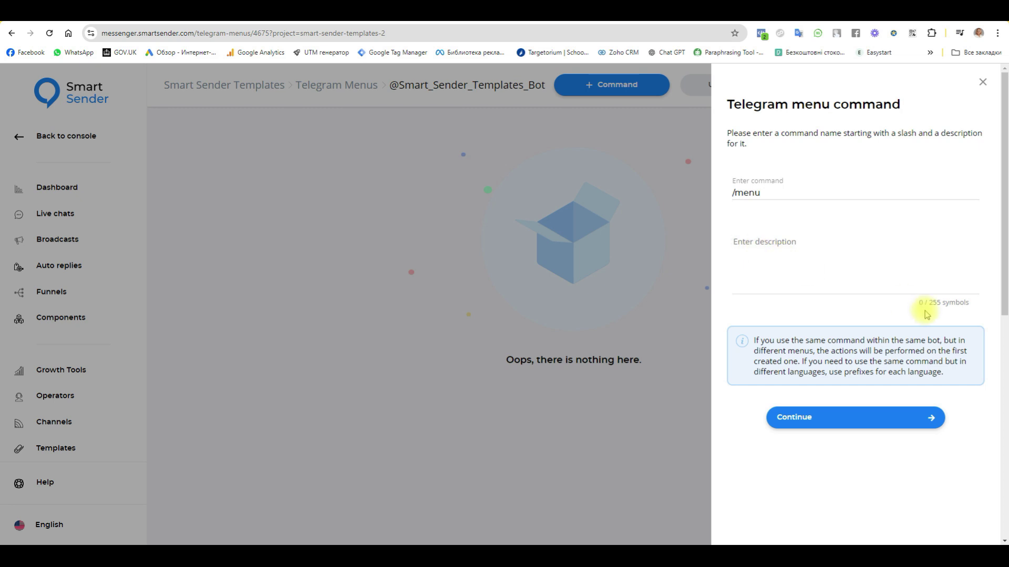
pyautogui.write('maine')
# Describe the /menu command as 'Maine menu', fixing the spelling, and save it
pyautogui.press('BackSpace')
pyautogui.press('BackSpace')
pyautogui.press('BackSpace')
pyautogui.press('BackSpace')
pyautogui.press('BackSpace')
pyautogui.press('BackSpace')
pyautogui.write('menu')
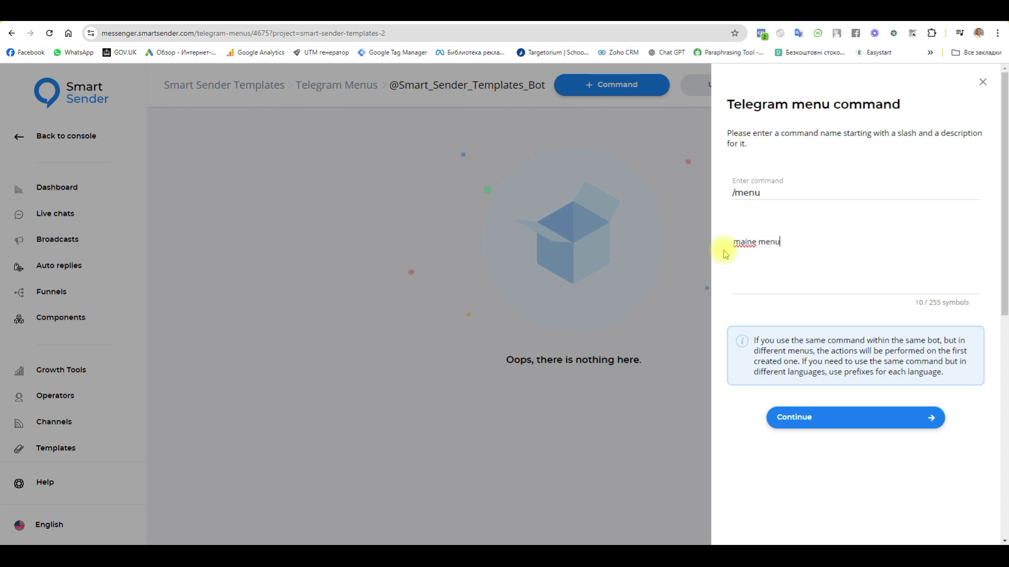
pyautogui.doubleClick(745, 242)
pyautogui.rightClick(745, 243)
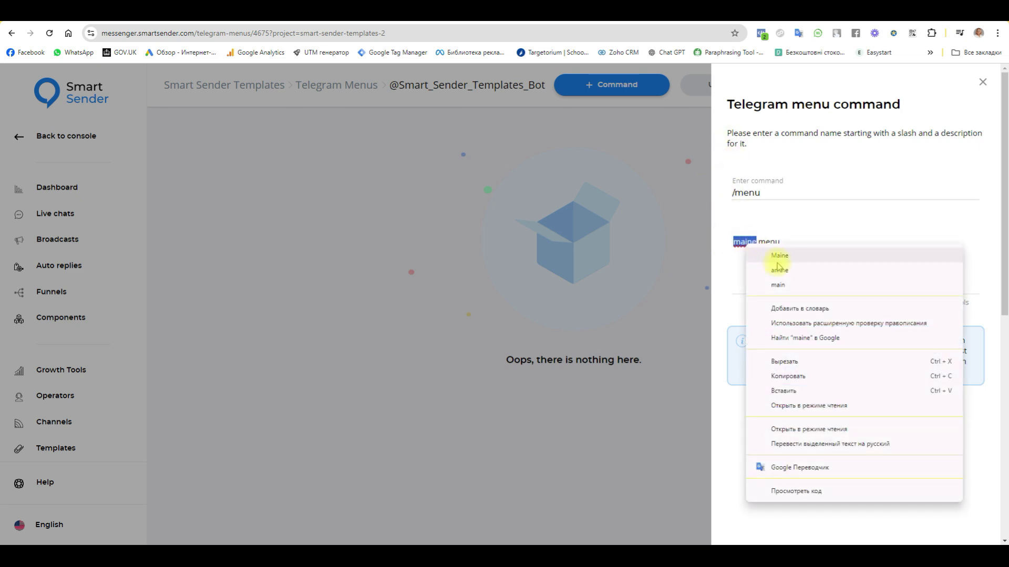
pyautogui.click(780, 257)
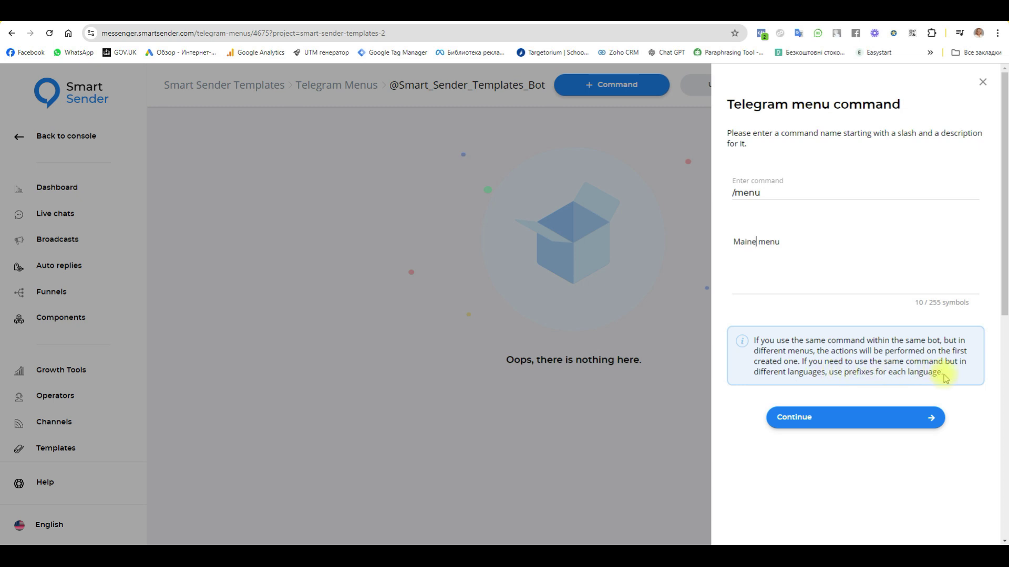
pyautogui.click(856, 419)
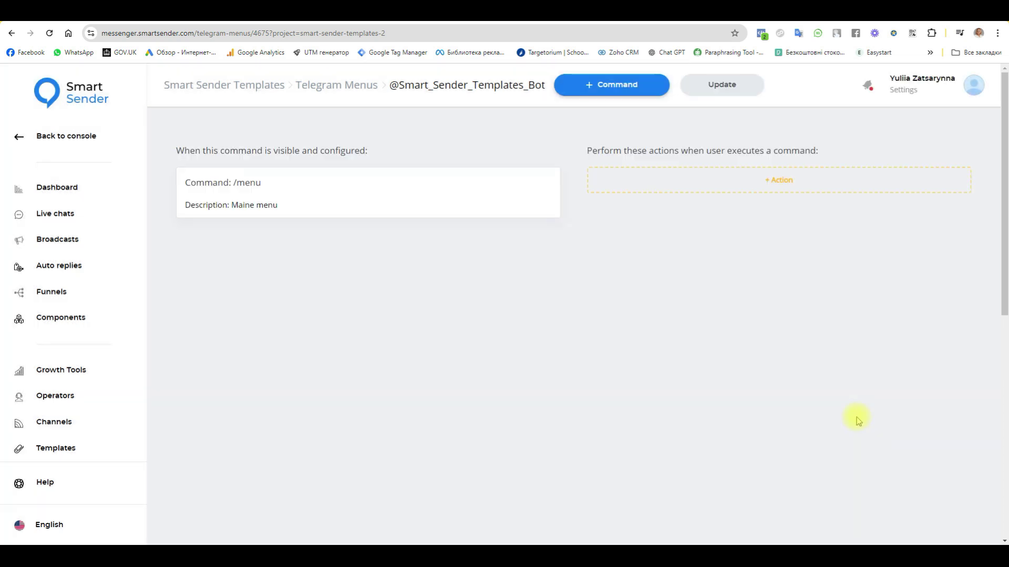
# Give /menu a Subscribe to funnel action targeting '26 Template - Fitness Club'
pyautogui.click(823, 174)
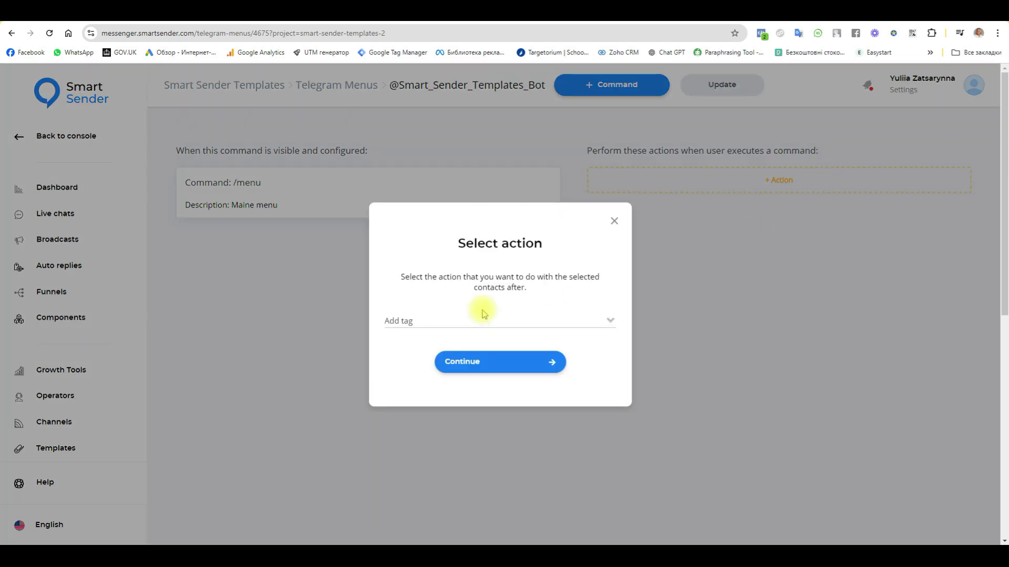
pyautogui.click(472, 322)
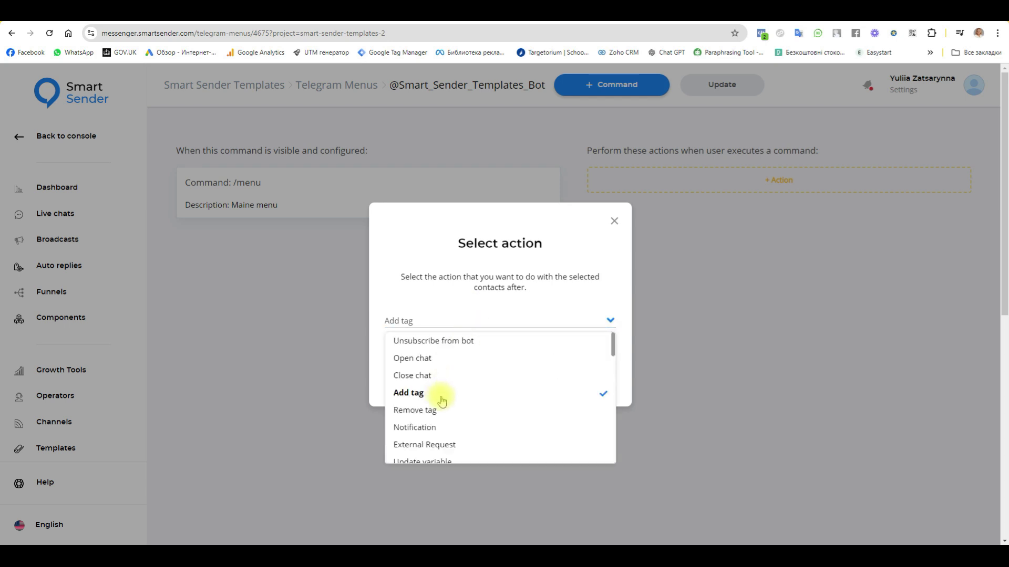
pyautogui.scroll(-1, 440, 399)
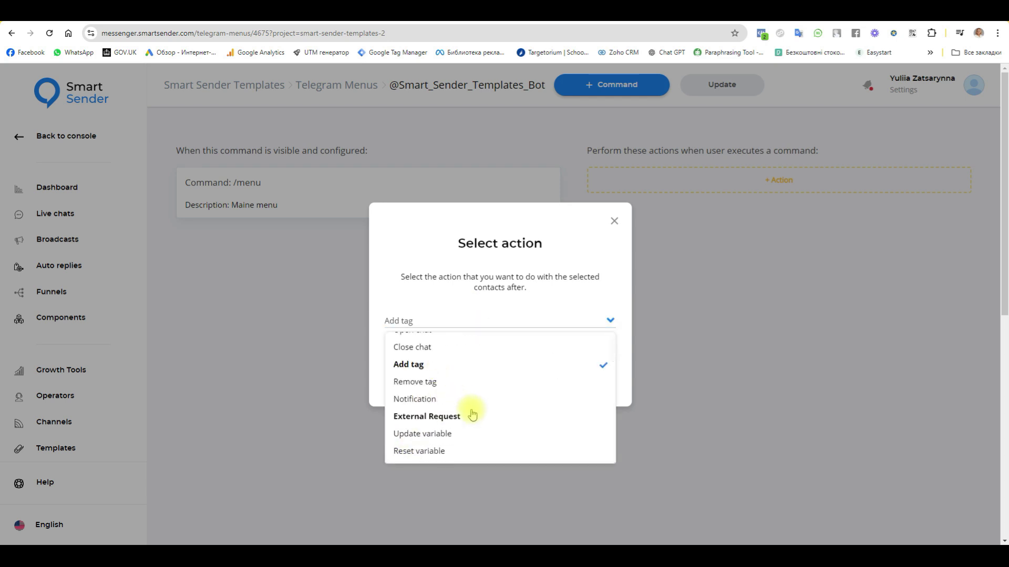
pyautogui.scroll(-1, 469, 413)
pyautogui.click(436, 439)
pyautogui.click(495, 360)
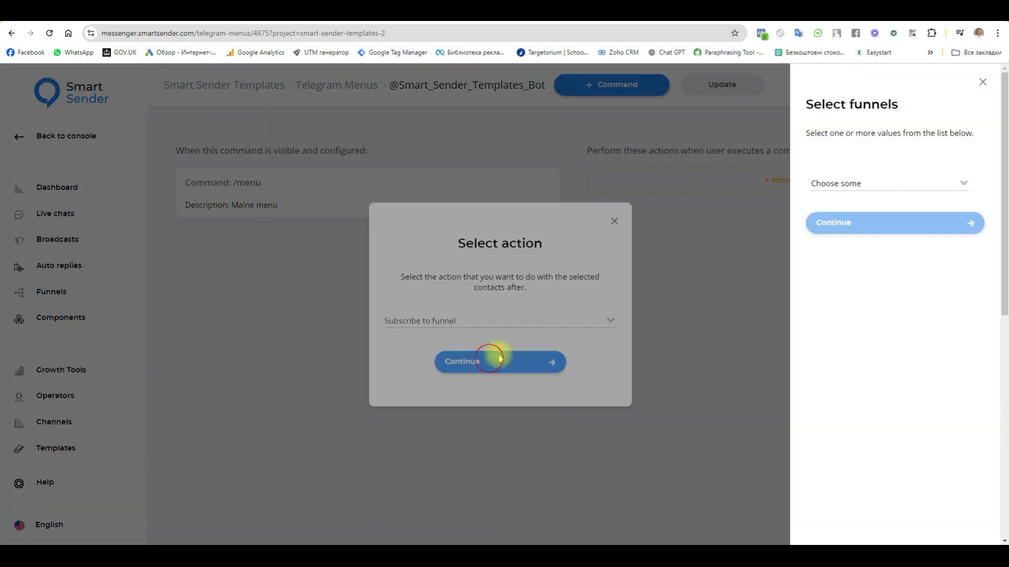
pyautogui.click(867, 187)
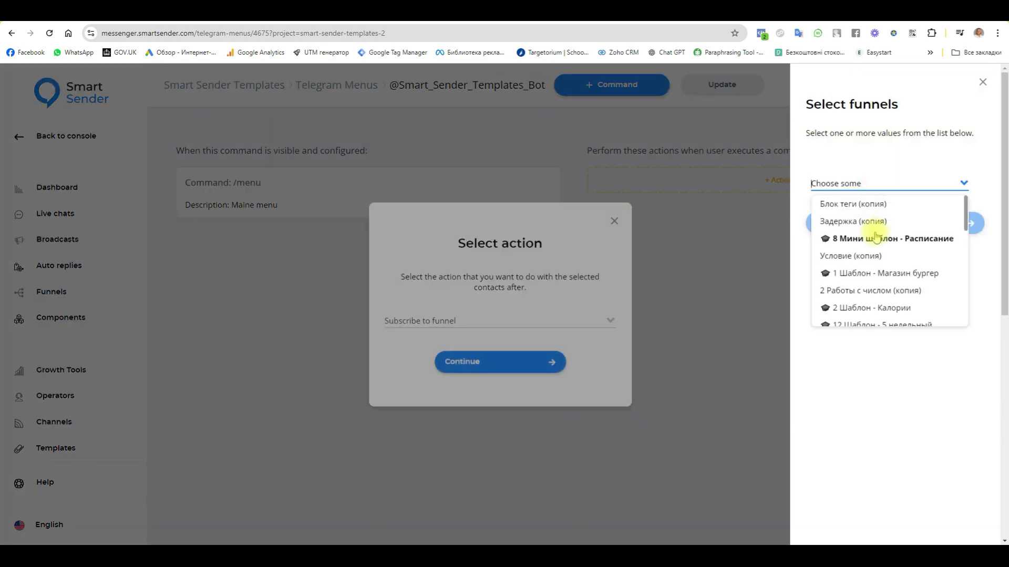
pyautogui.scroll(-2, 869, 223)
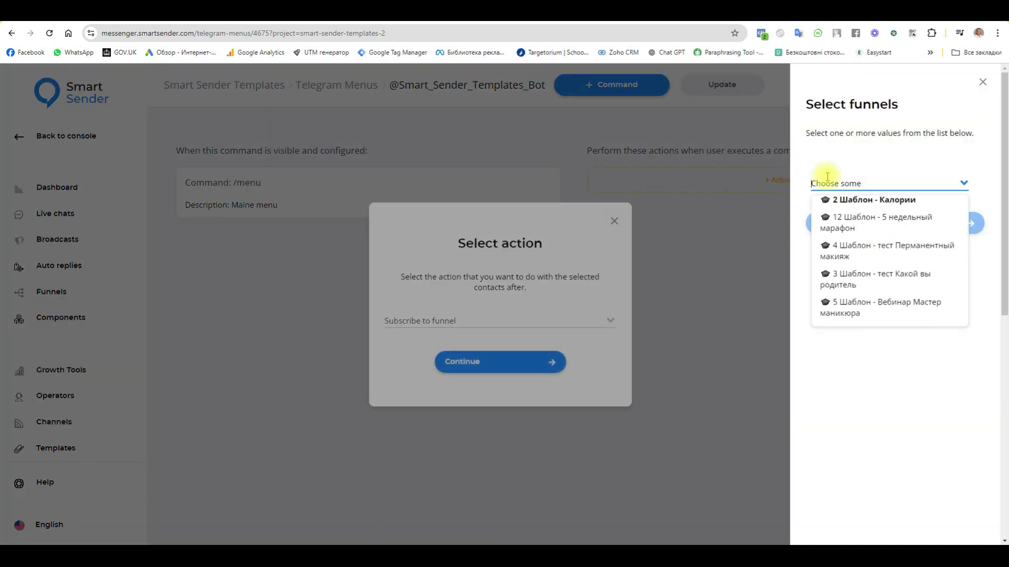
pyautogui.write('fit')
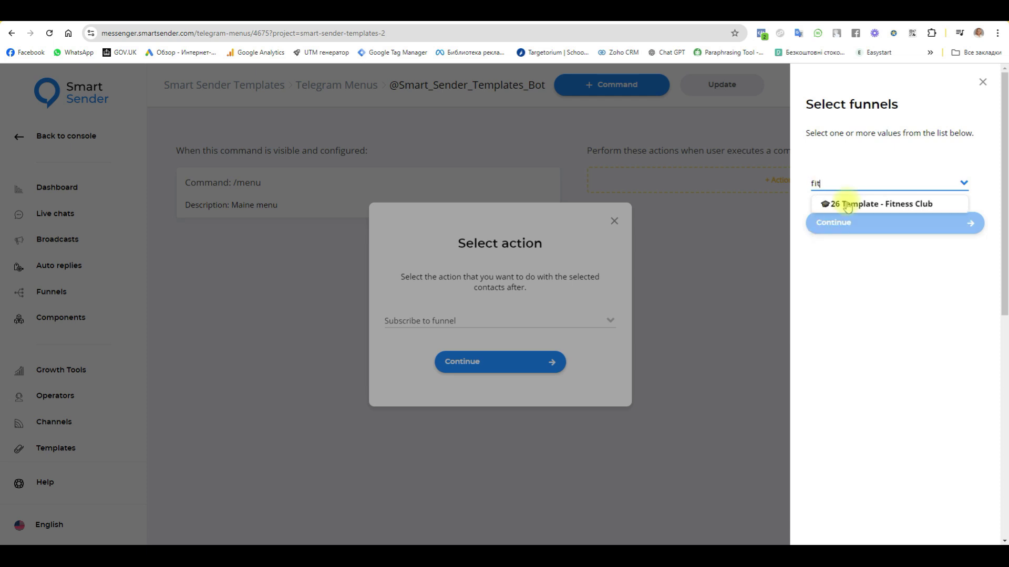
pyautogui.click(849, 204)
pyautogui.click(863, 221)
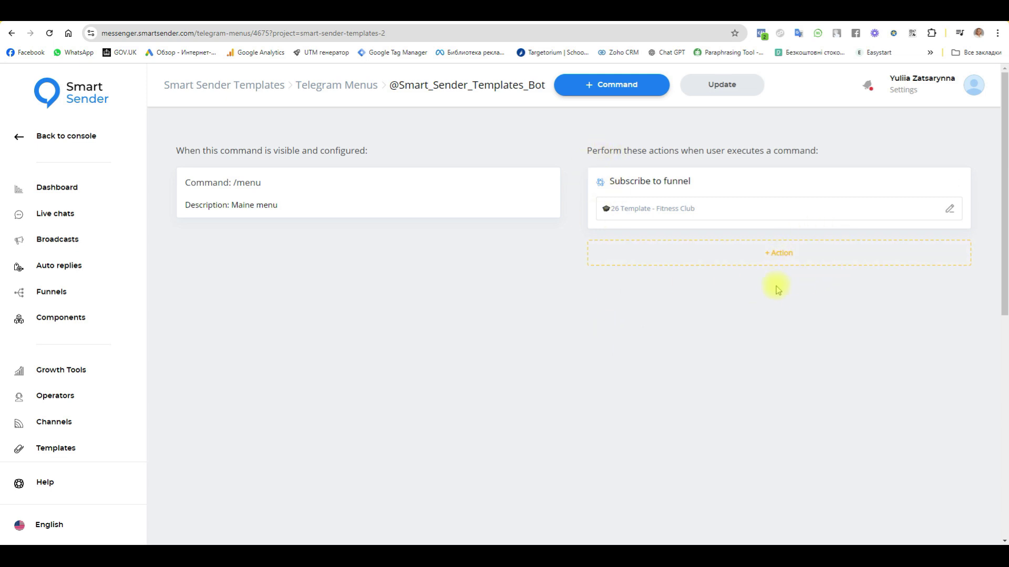
pyautogui.click(623, 89)
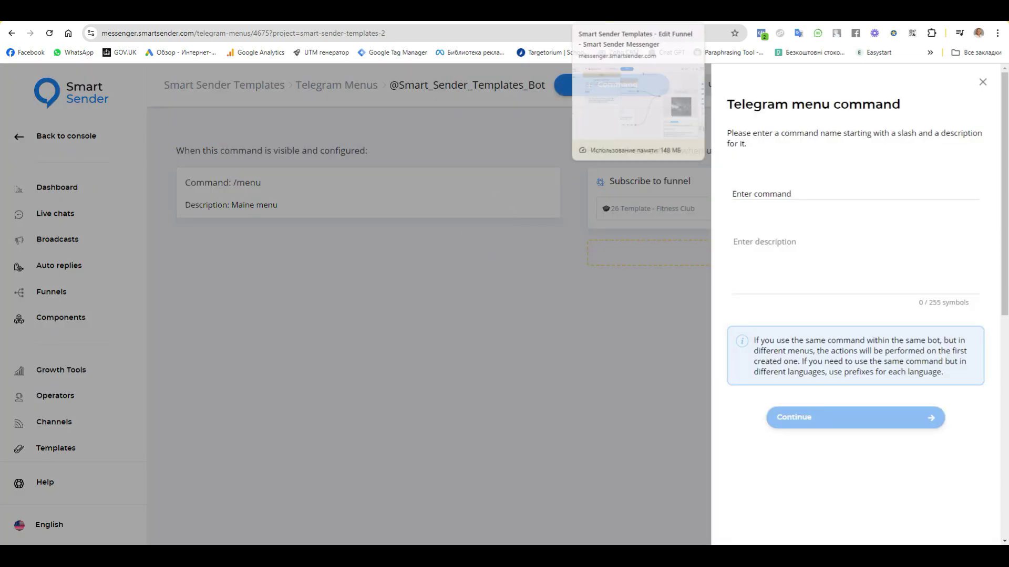
# In the funnel, check the about_club trigger and connect it to the club-info message
pyautogui.click(638, 11)
pyautogui.click(654, 157)
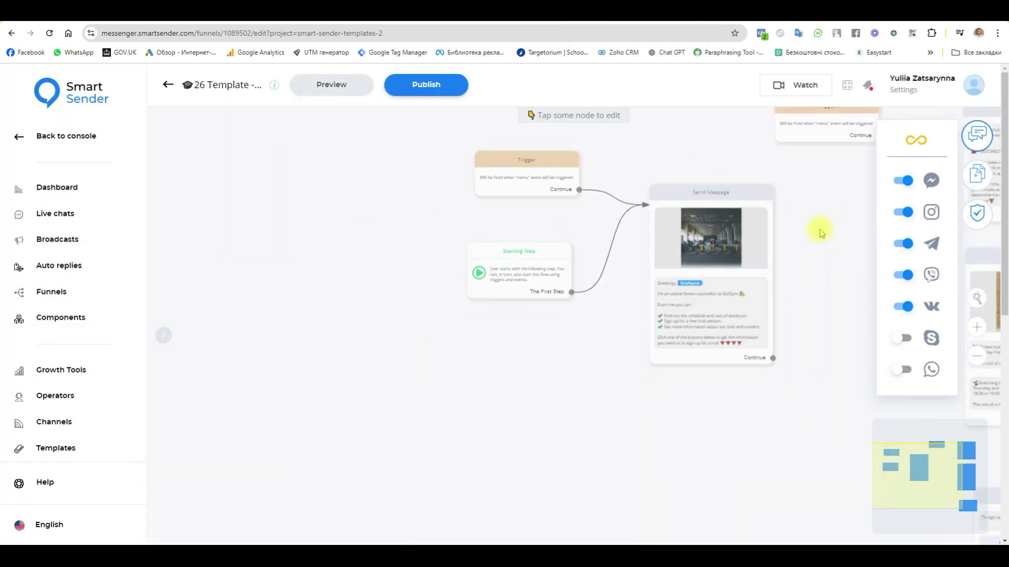
pyautogui.scroll(2, 522, 266)
pyautogui.click(523, 266)
pyautogui.scroll(2, 544, 239)
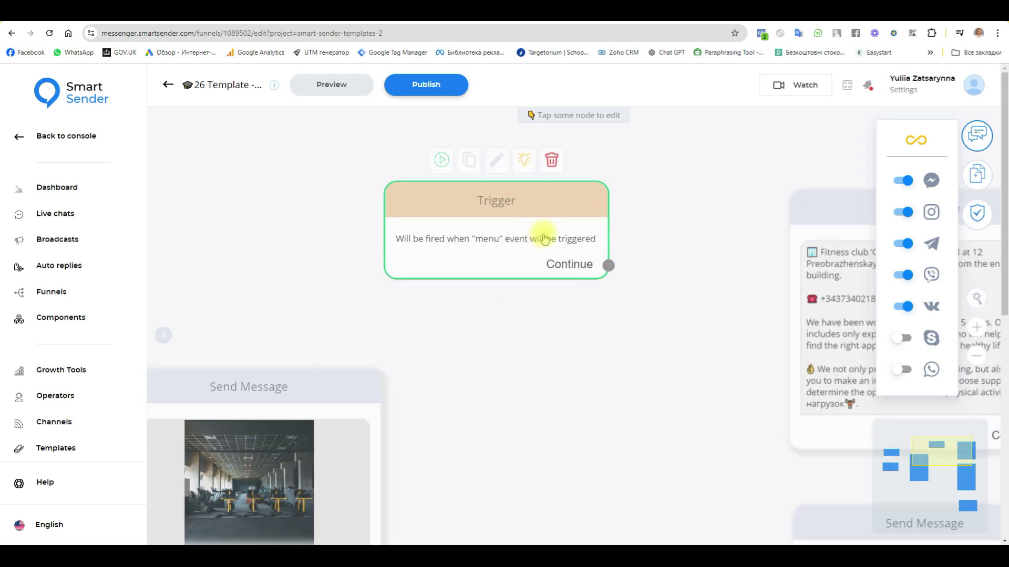
pyautogui.click(549, 204)
pyautogui.click(234, 227)
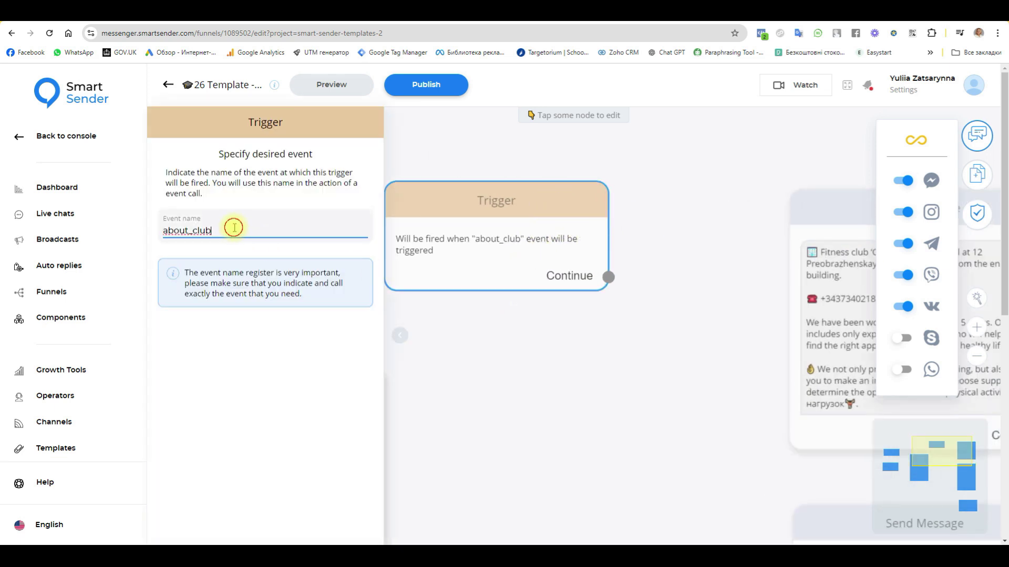
pyautogui.moveTo(235, 228); pyautogui.dragTo(117, 223)
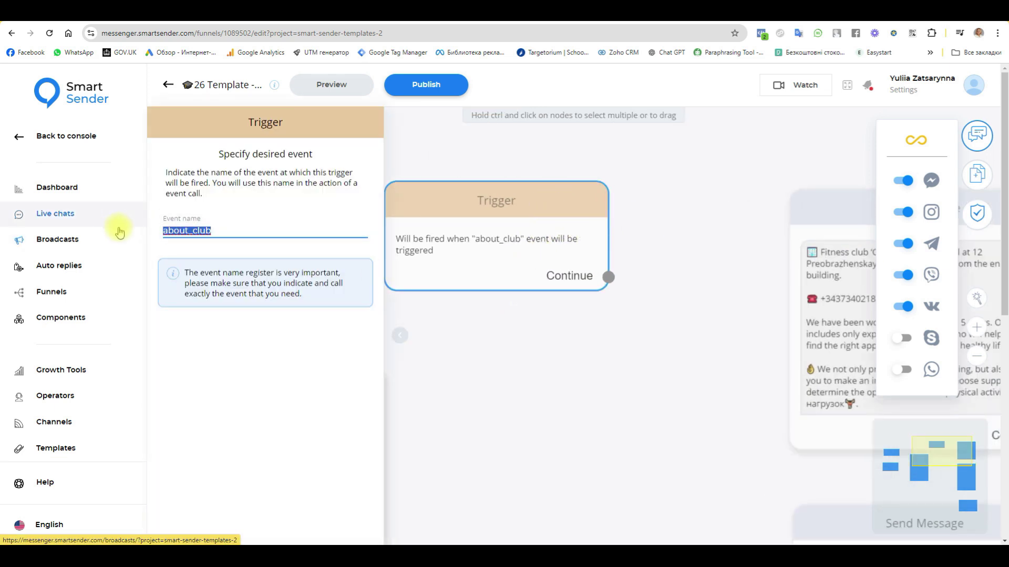
pyautogui.click(691, 336)
pyautogui.moveTo(605, 273); pyautogui.dragTo(817, 205)
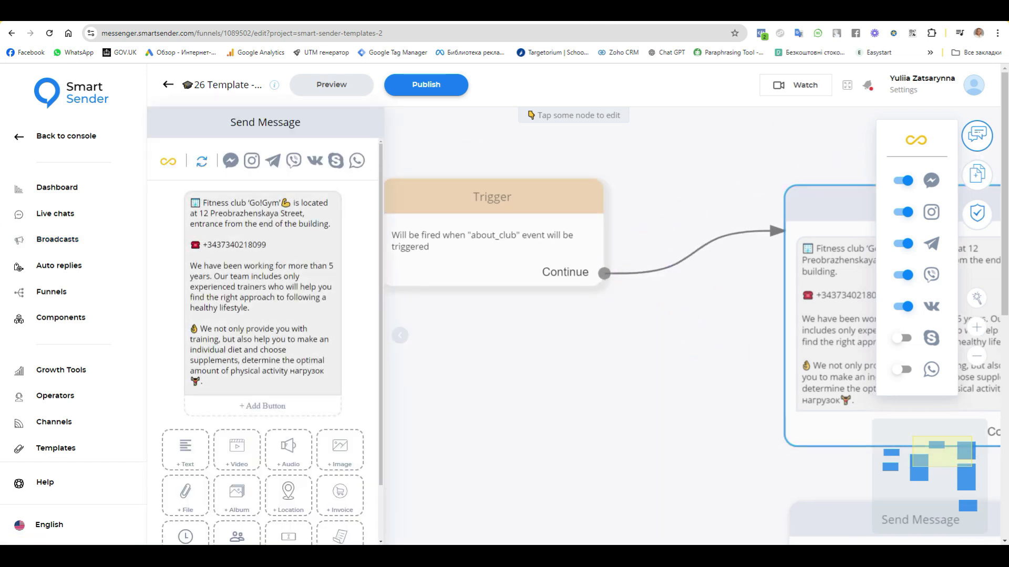
pyautogui.click(551, 11)
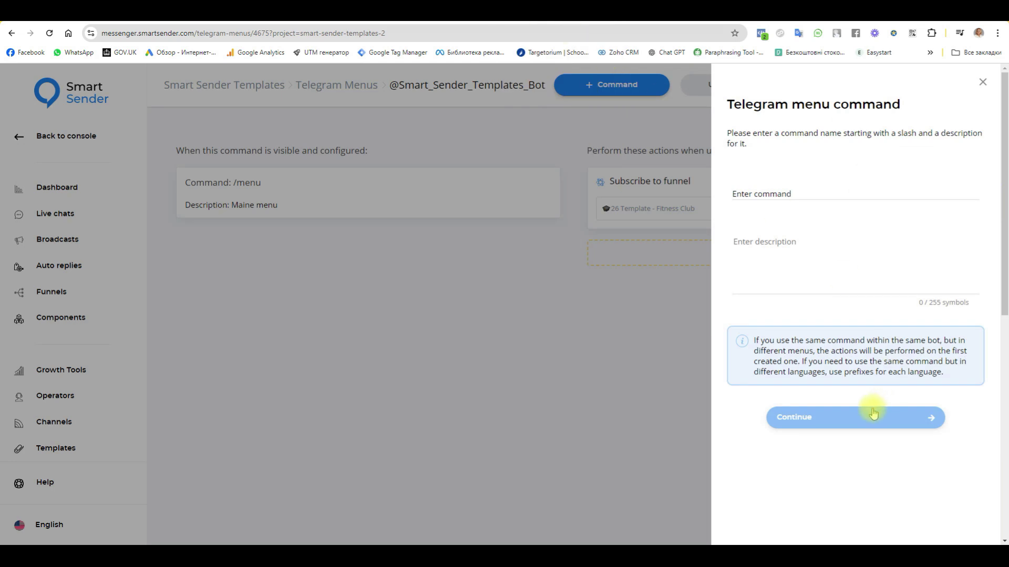
# Create the /about_club command, pasting the club name Fitness club 'Go!Gym as its description
pyautogui.click(747, 196)
pyautogui.click(747, 196)
pyautogui.write('about_club')
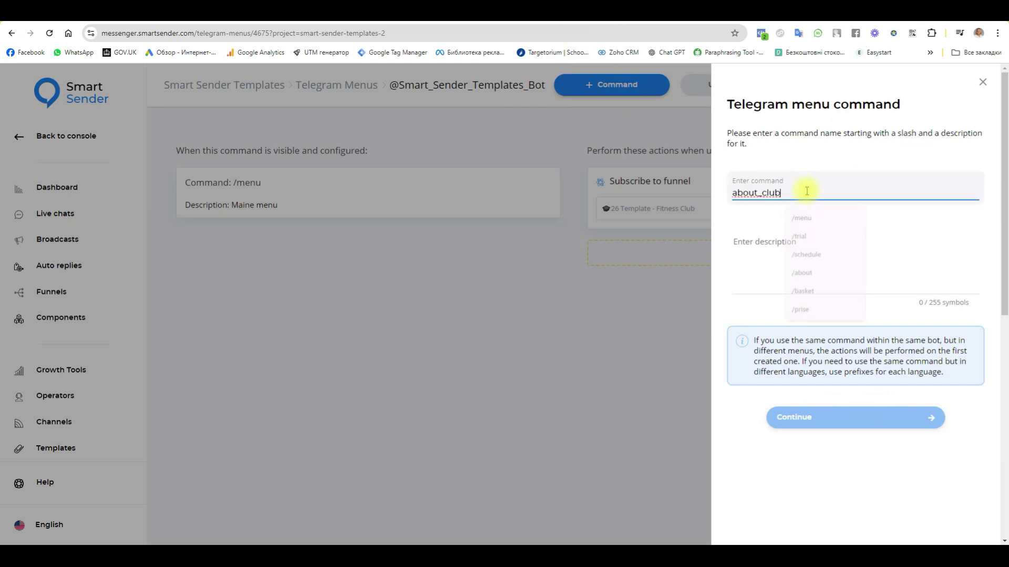
pyautogui.click(734, 193)
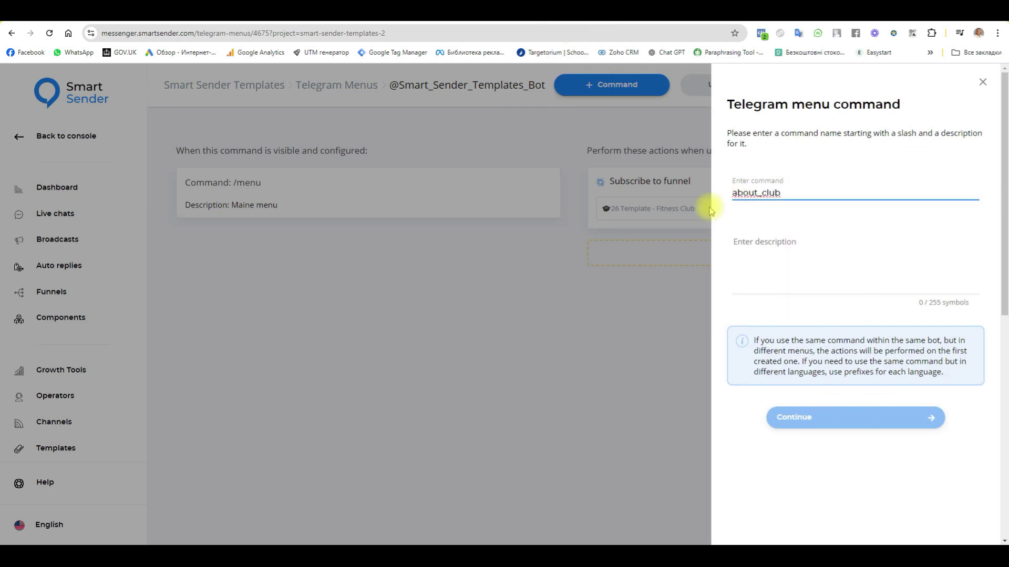
pyautogui.write('/')
pyautogui.click(747, 251)
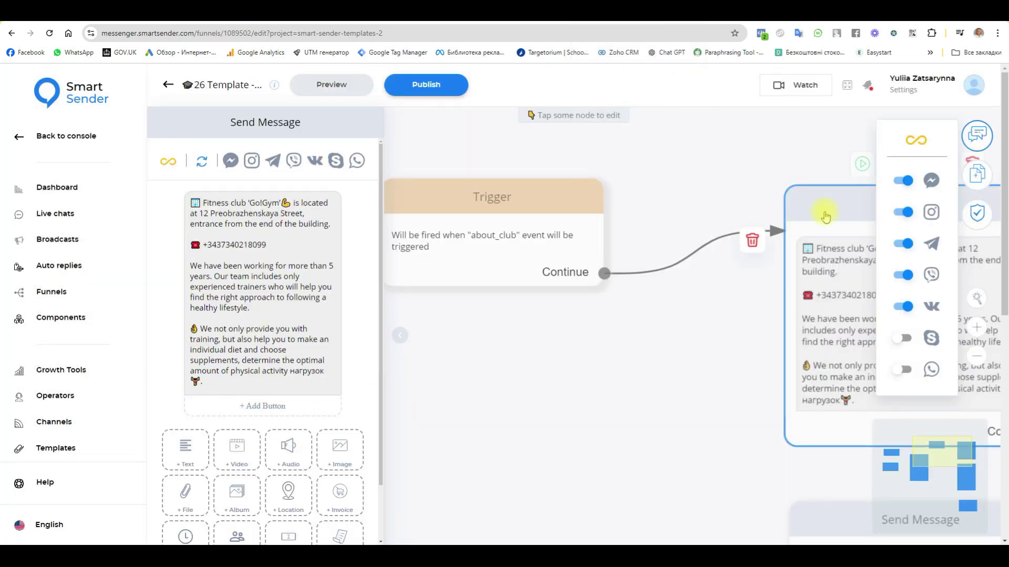
pyautogui.moveTo(279, 203); pyautogui.dragTo(197, 202)
pyautogui.hotkey('ctrl', 'c')
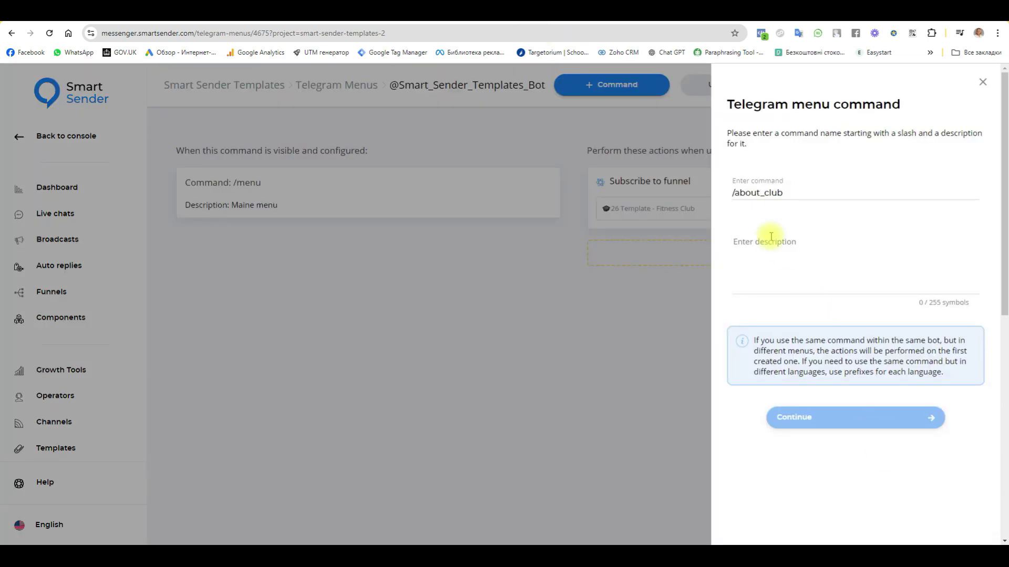
pyautogui.click(771, 237)
pyautogui.hotkey('ctrl', 'v')
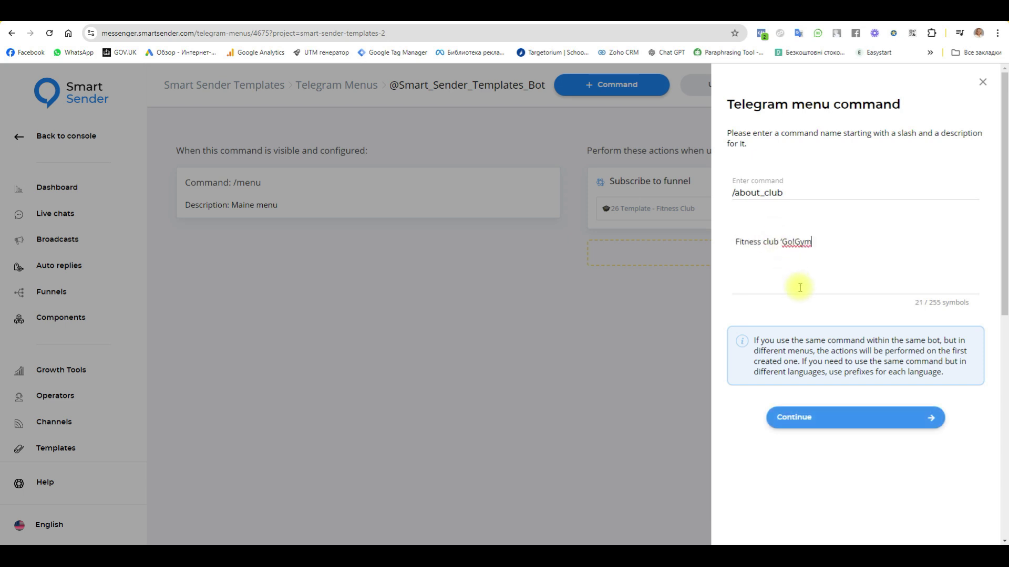
pyautogui.click(824, 420)
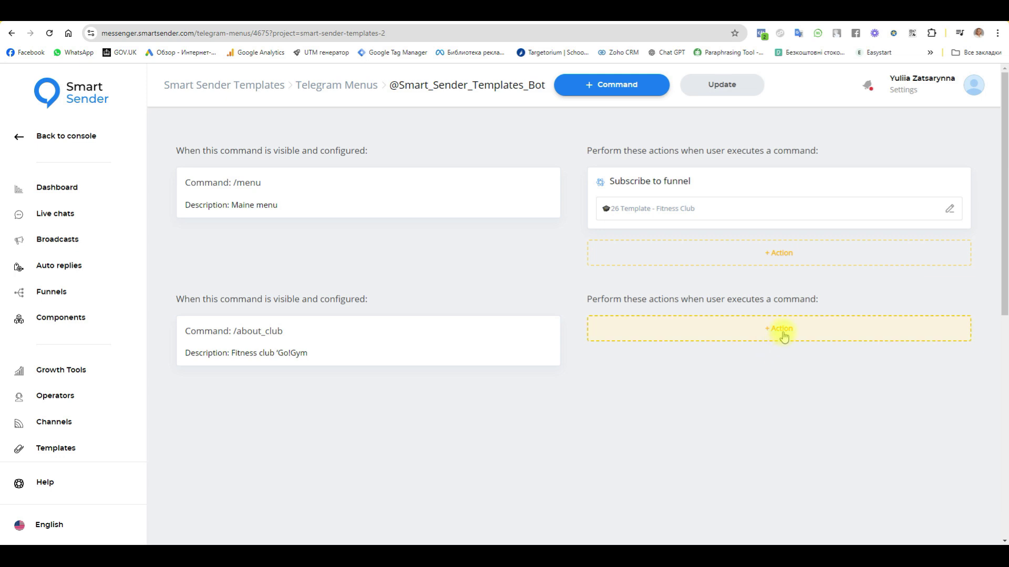
pyautogui.moveTo(284, 331); pyautogui.dragTo(239, 334)
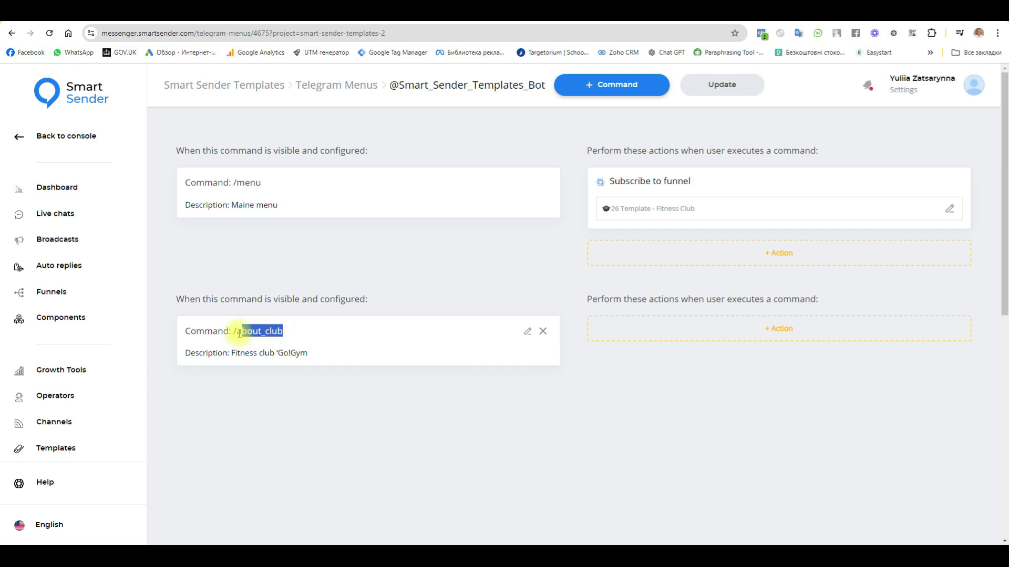
# Add a Fire Event action named about_club to /about_club, then return to the funnel
pyautogui.click(781, 329)
pyautogui.click(506, 319)
pyautogui.scroll(-4, 475, 399)
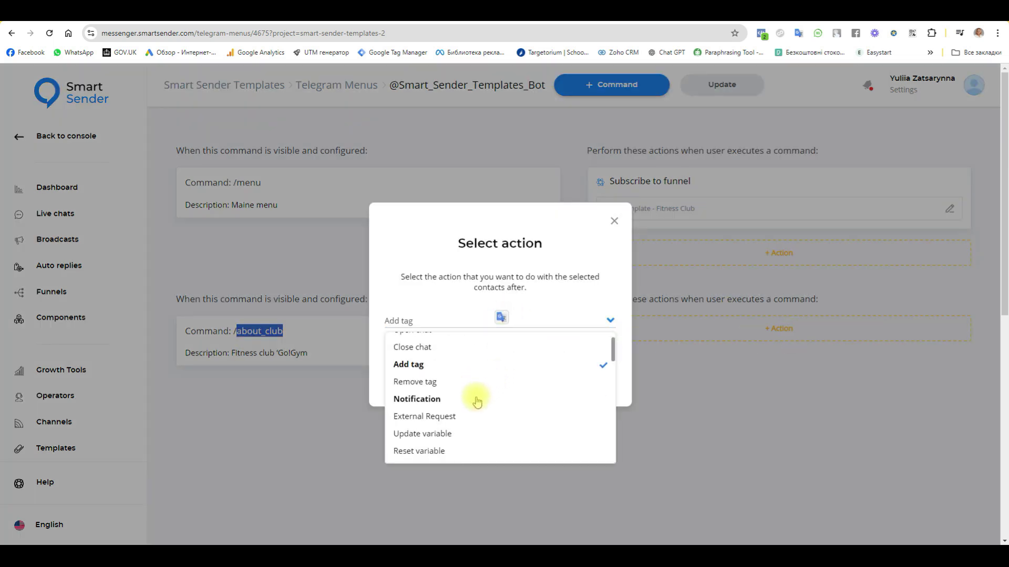
pyautogui.scroll(-3, 477, 400)
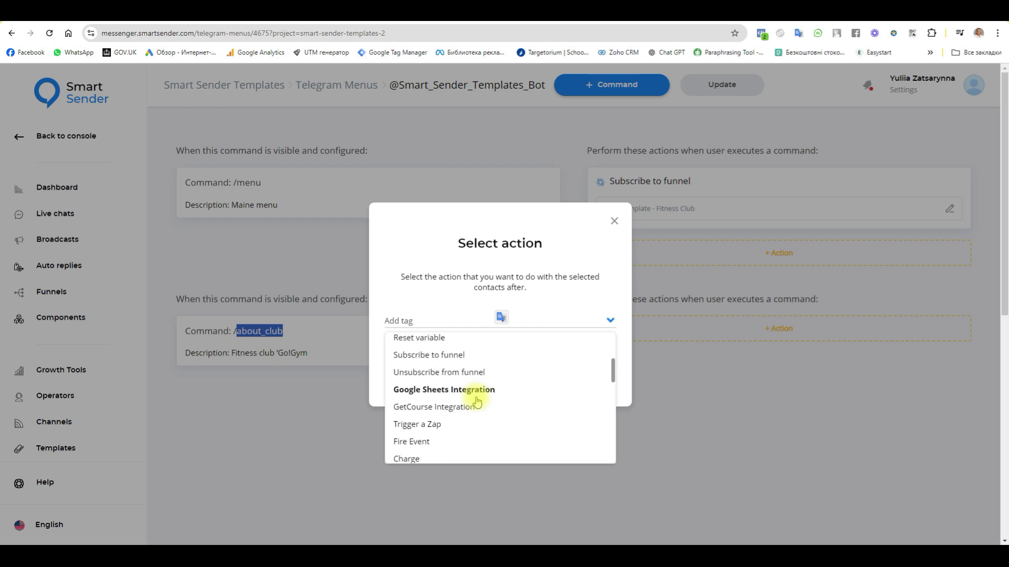
pyautogui.click(403, 412)
pyautogui.click(481, 364)
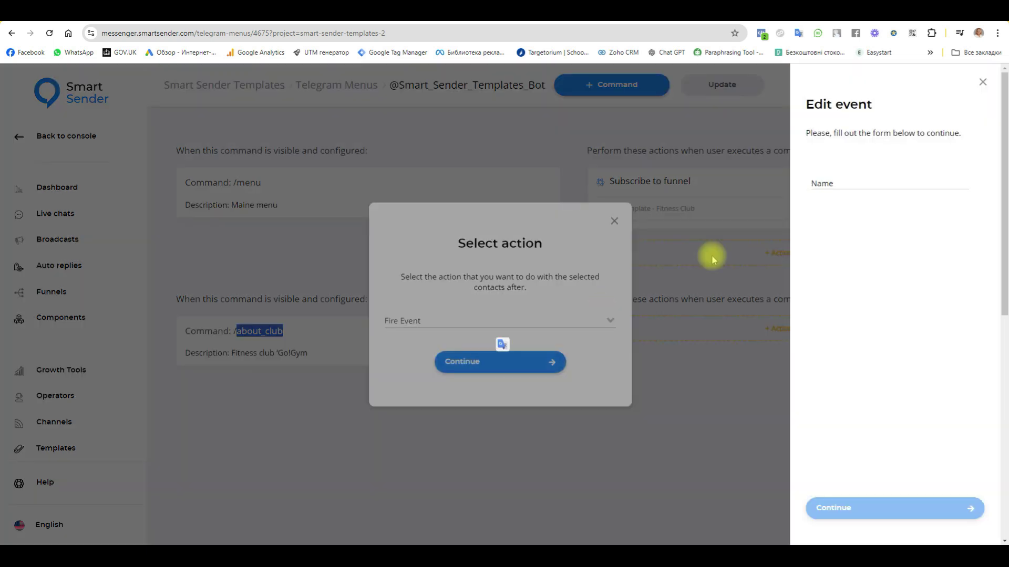
pyautogui.click(854, 181)
pyautogui.write('about_club')
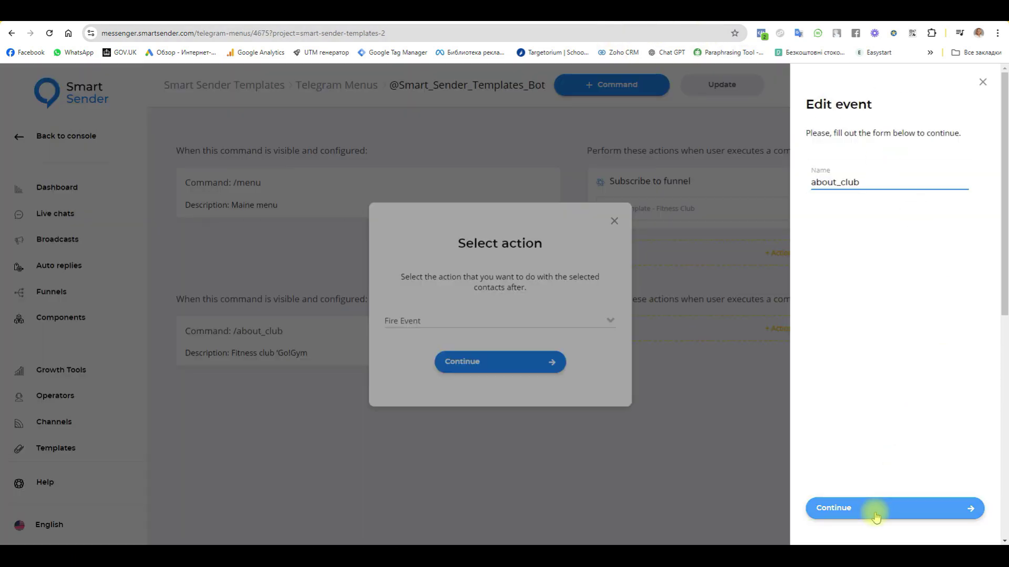
pyautogui.click(882, 509)
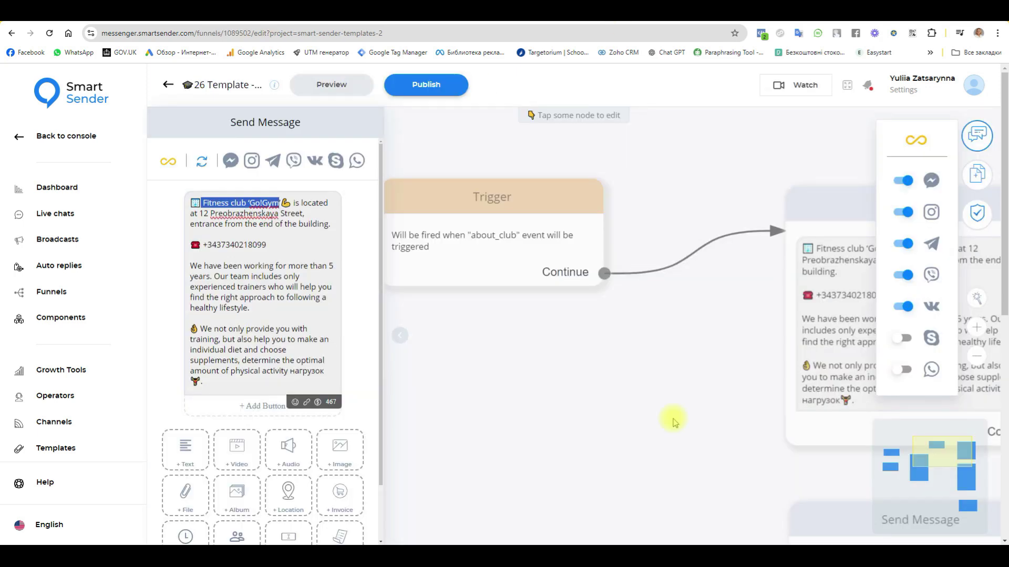
pyautogui.click(674, 423)
# Duplicate the trigger, link it to the price message and name its event timetable
pyautogui.scroll(-3, 613, 266)
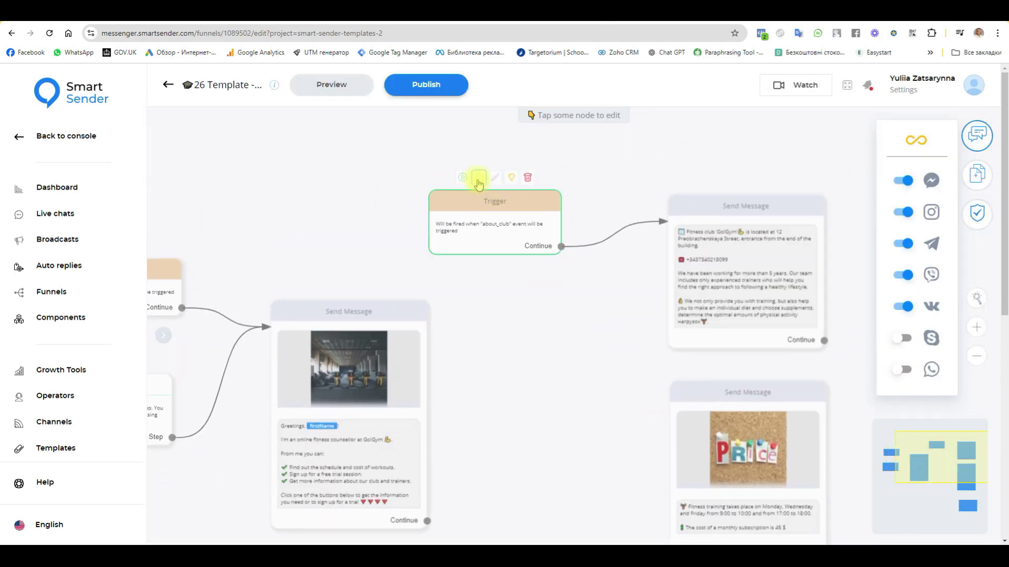
pyautogui.moveTo(525, 205); pyautogui.dragTo(571, 398)
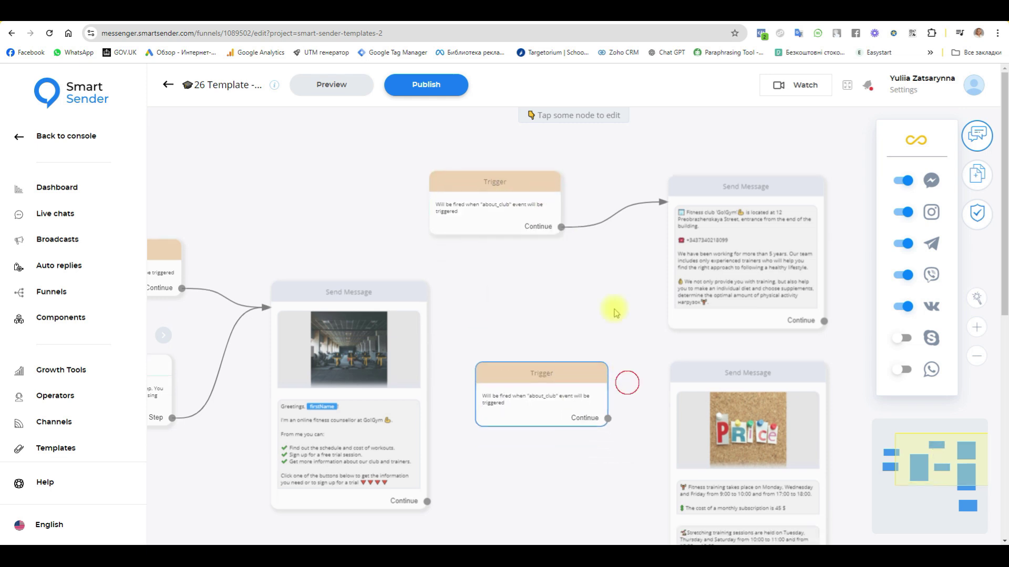
pyautogui.scroll(-2, 612, 308)
pyautogui.moveTo(590, 338); pyautogui.dragTo(664, 286)
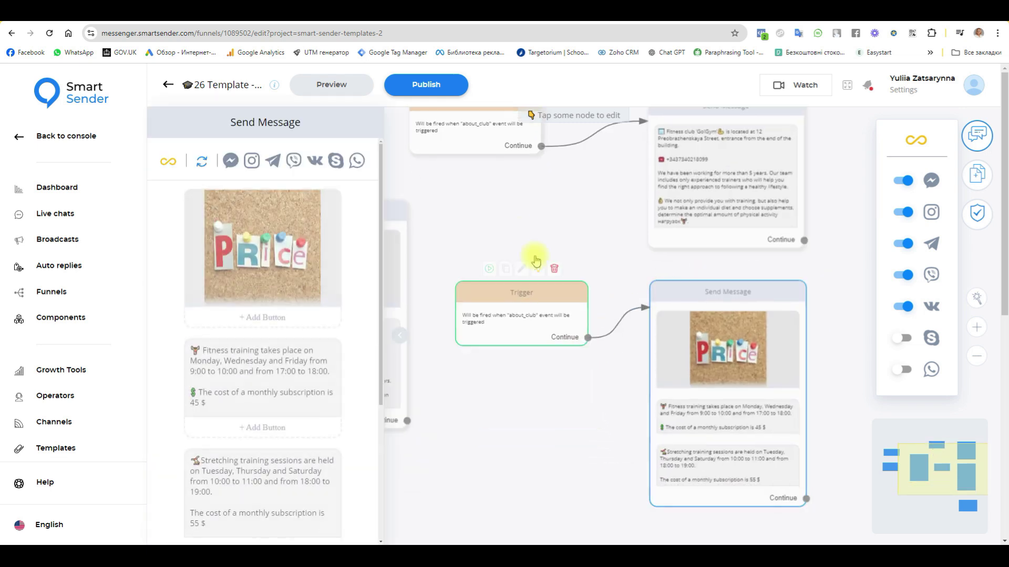
pyautogui.click(520, 316)
pyautogui.write('timetable')
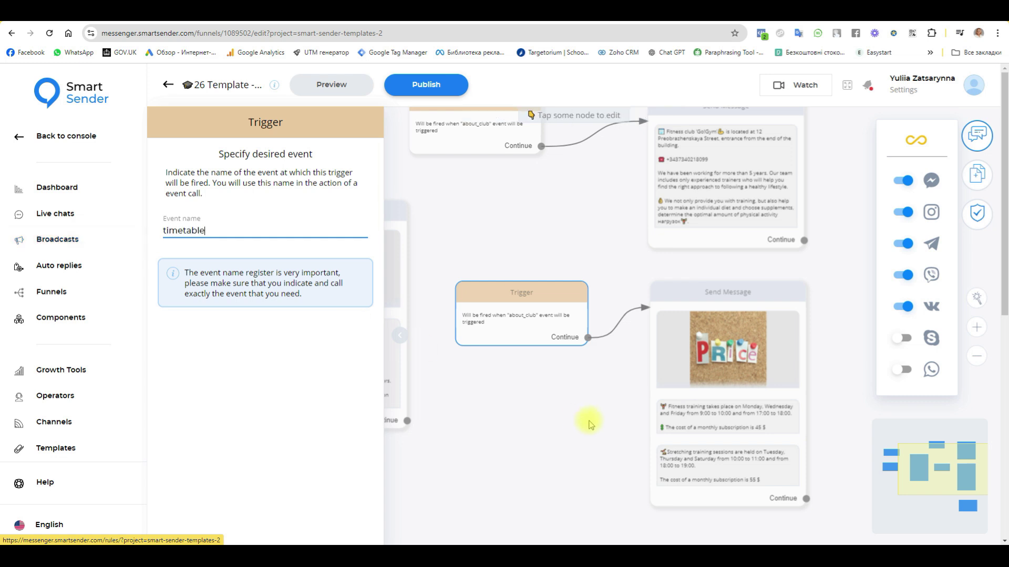
pyautogui.click(590, 420)
# Add another trigger copy linked to the trial-signup message, with event name trial_lesson
pyautogui.moveTo(589, 435); pyautogui.dragTo(532, 301)
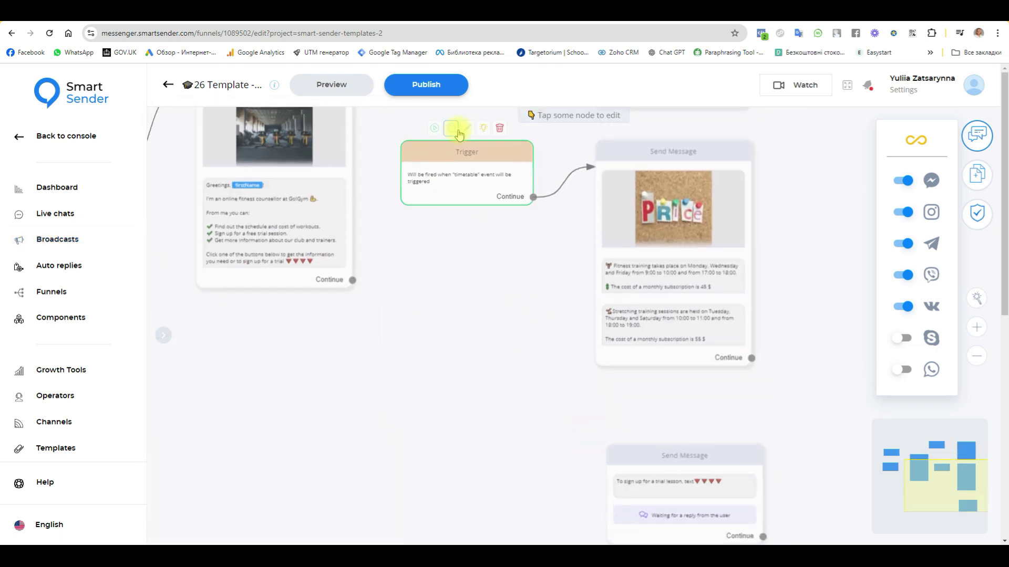
pyautogui.moveTo(453, 138); pyautogui.dragTo(488, 448)
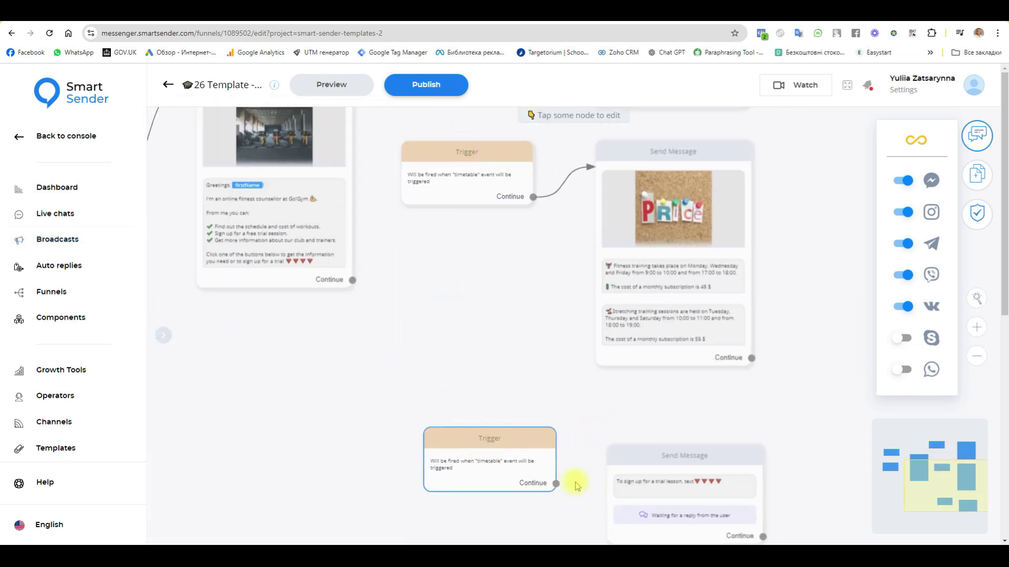
pyautogui.moveTo(556, 483); pyautogui.dragTo(620, 458)
pyautogui.click(620, 458)
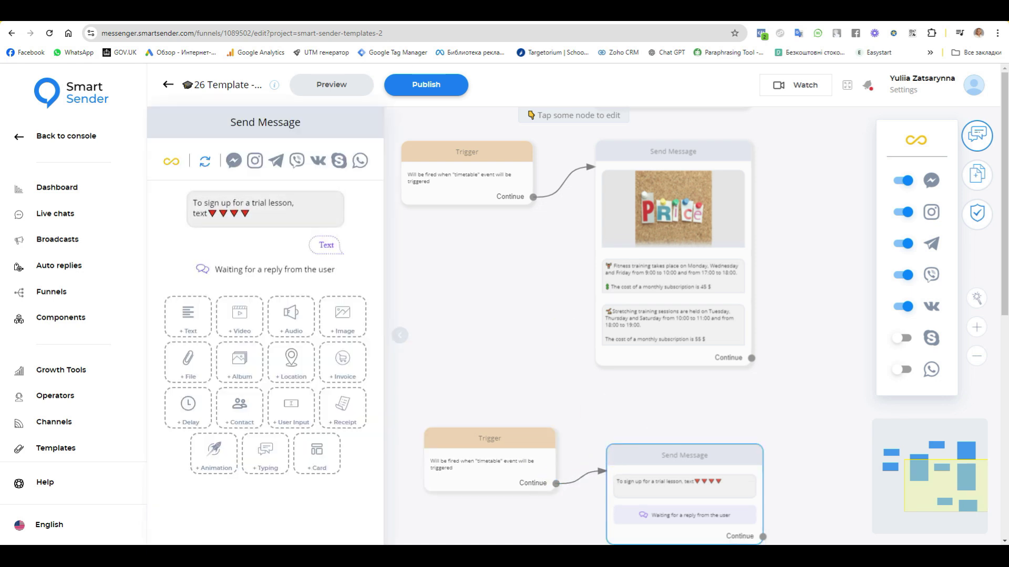
pyautogui.click(512, 465)
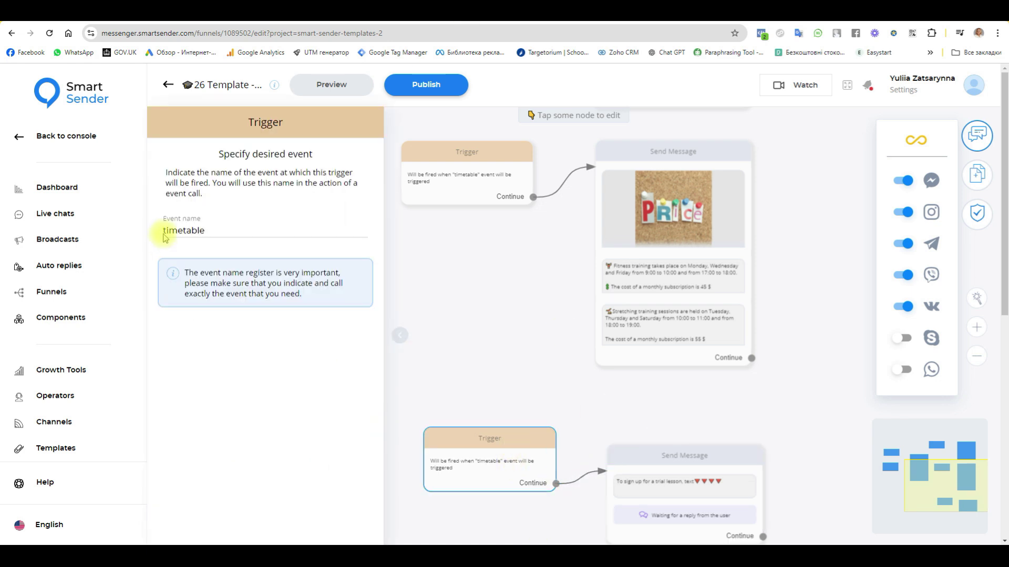
pyautogui.moveTo(225, 231); pyautogui.dragTo(128, 238)
pyautogui.write('trial_lesson')
pyautogui.click(480, 342)
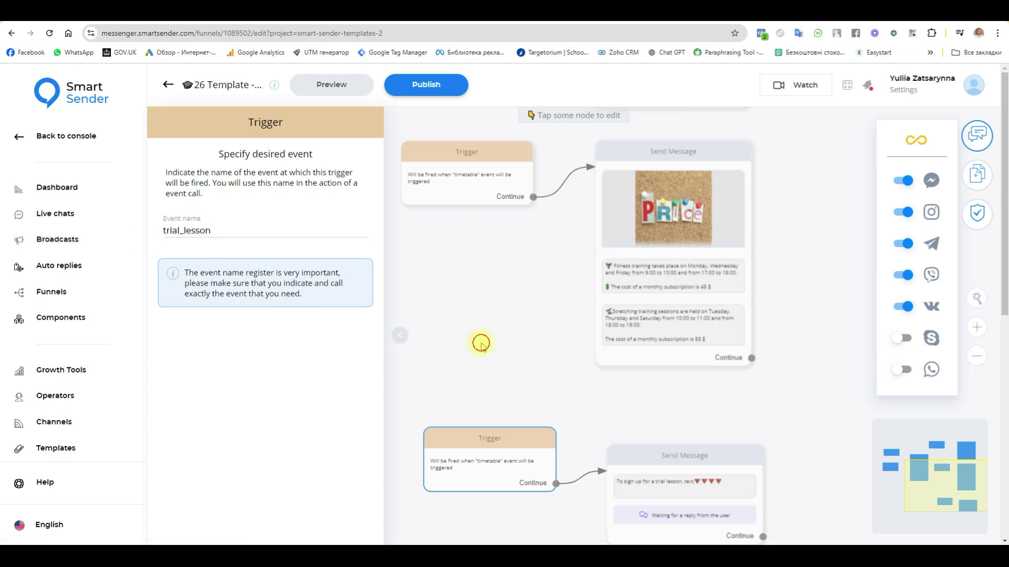
# Copy the timetable event name and go back to the Telegram menu commands
pyautogui.scroll(-3, 588, 377)
pyautogui.click(519, 215)
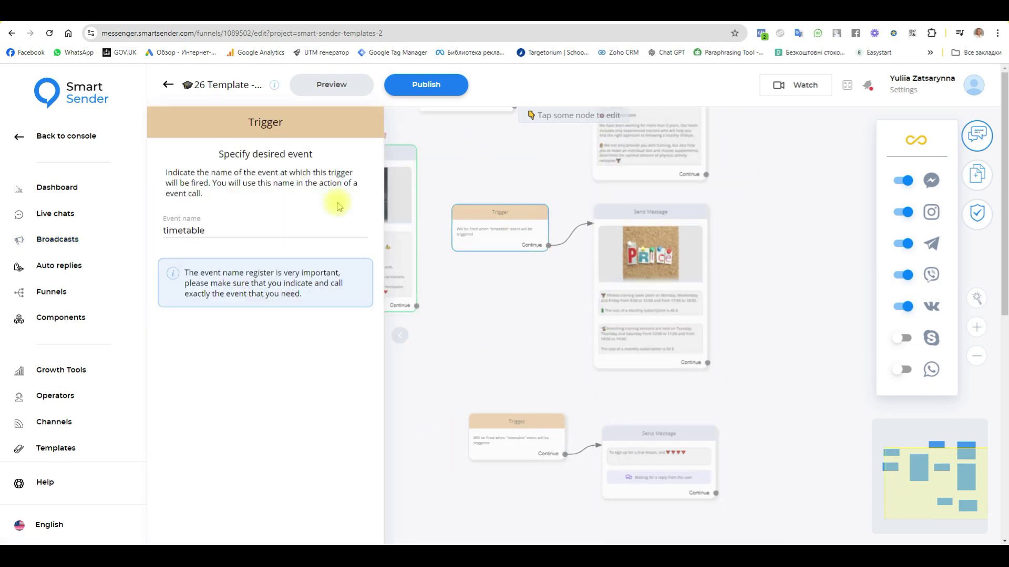
pyautogui.moveTo(216, 232); pyautogui.dragTo(152, 232)
pyautogui.hotkey('ctrl', 'c')
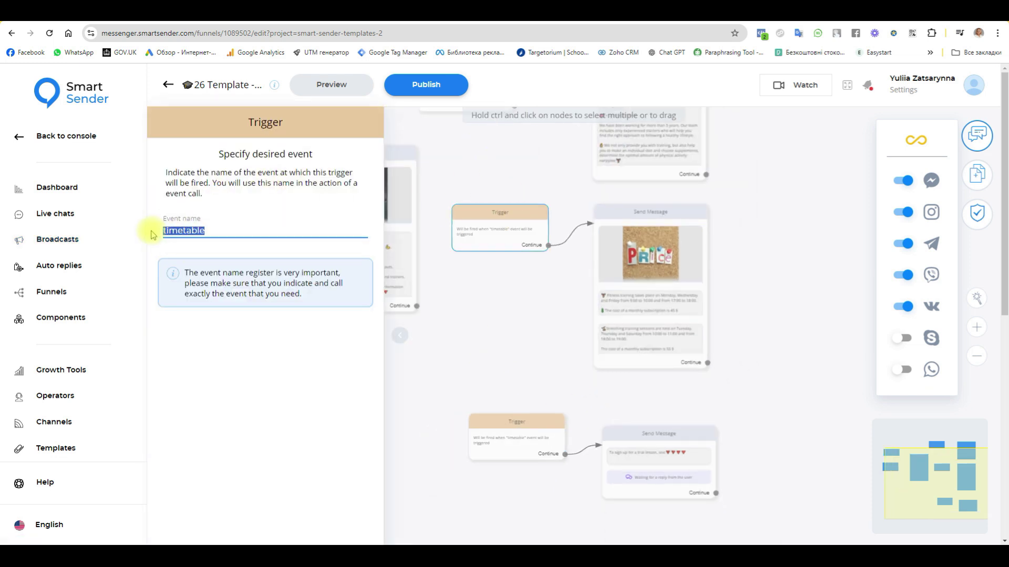
pyautogui.hotkey('ctrl', 'Tab')
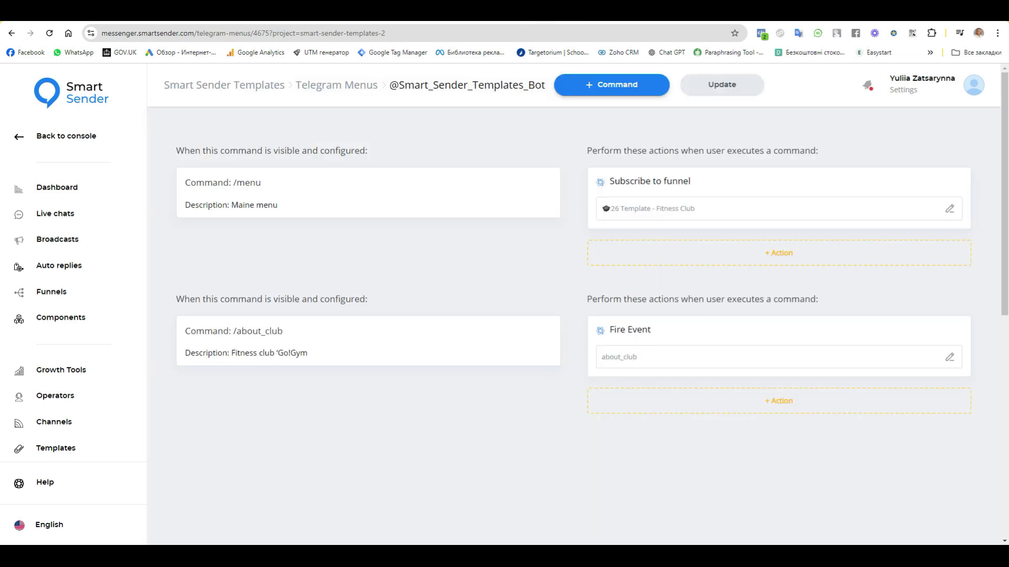
# Create a /timetable menu command with the description timetable
pyautogui.click(630, 88)
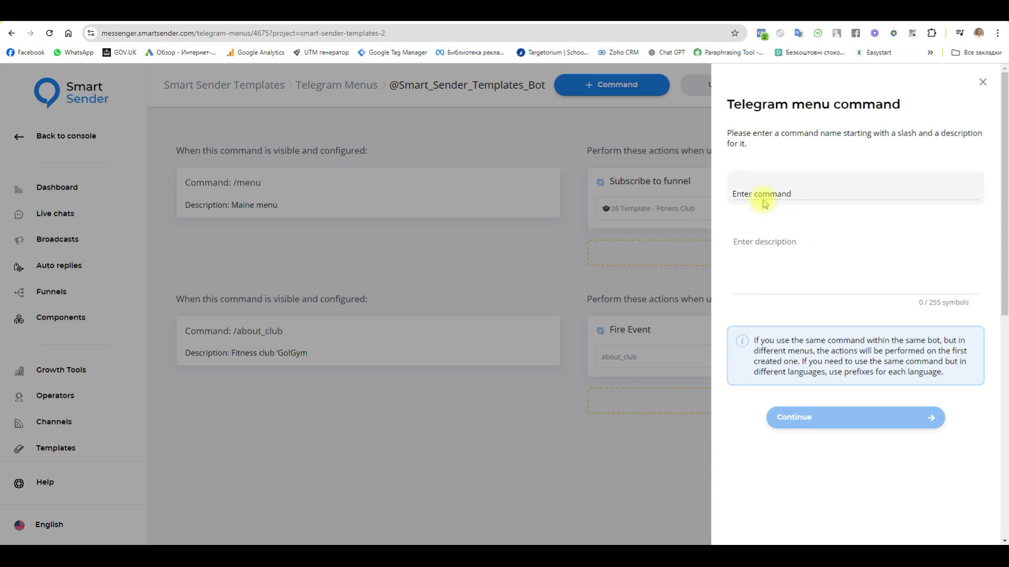
pyautogui.click(751, 188)
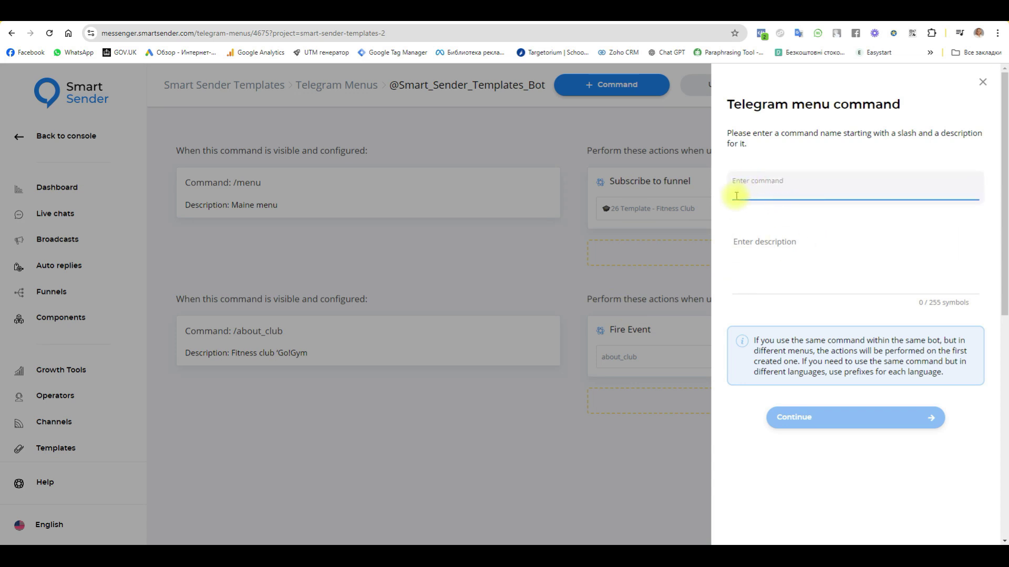
pyautogui.write('/timetable')
pyautogui.click(769, 263)
pyautogui.write('timetable')
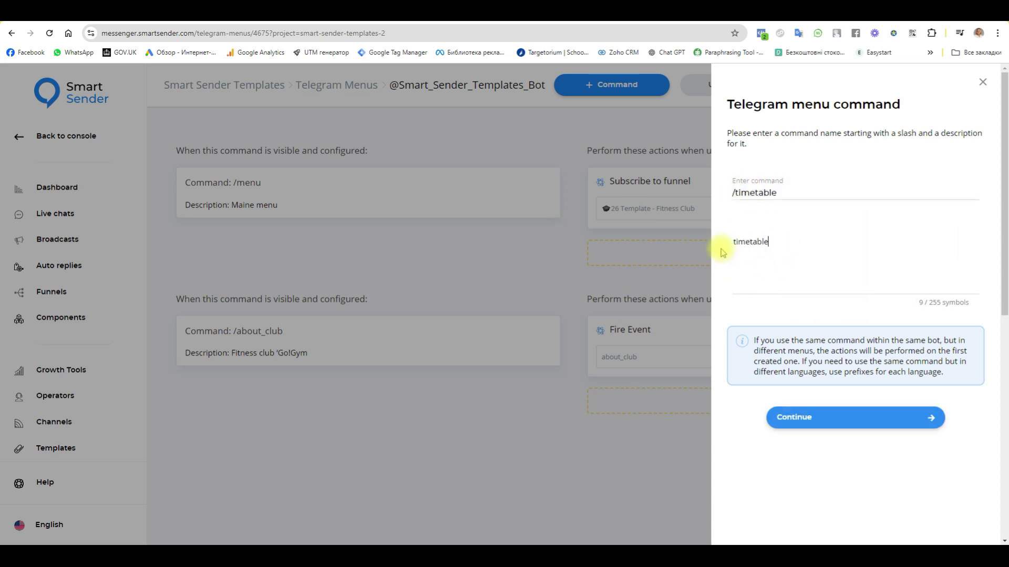
pyautogui.click(789, 417)
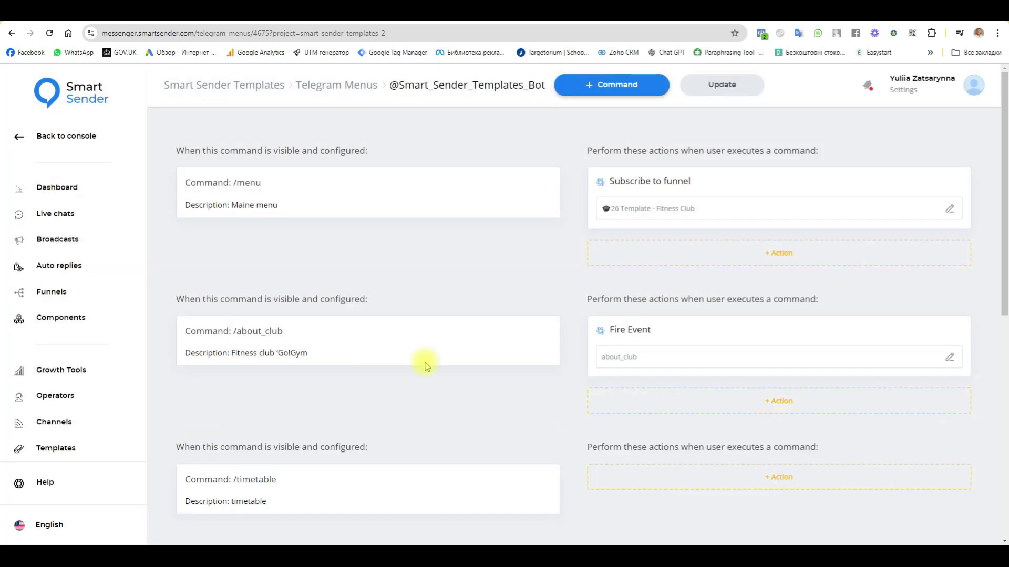
# Give /timetable a Fire Event action with the event name timetable
pyautogui.click(784, 468)
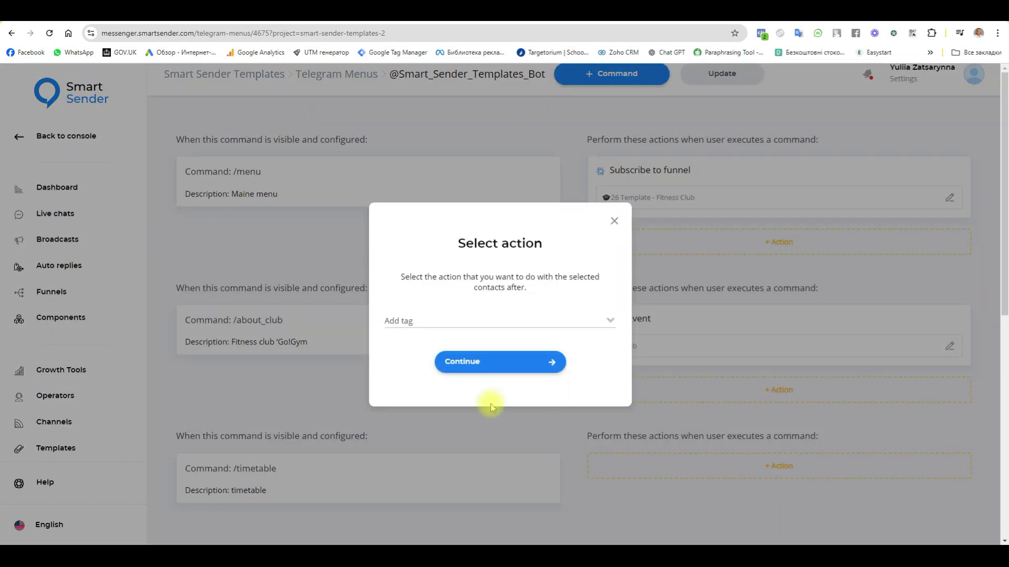
pyautogui.click(426, 314)
pyautogui.scroll(-4, 447, 404)
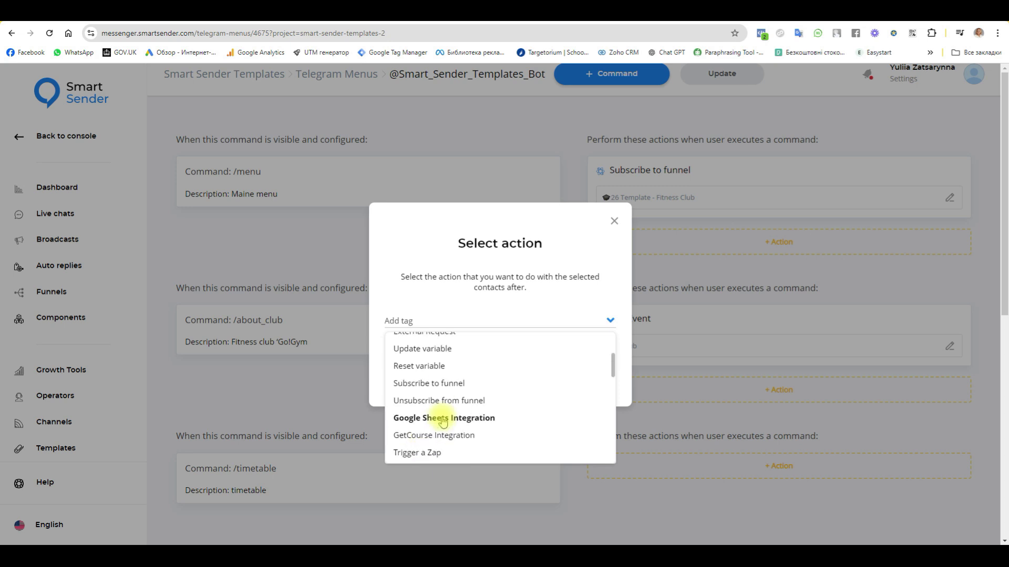
pyautogui.scroll(1, 408, 381)
pyautogui.scroll(-2, 414, 374)
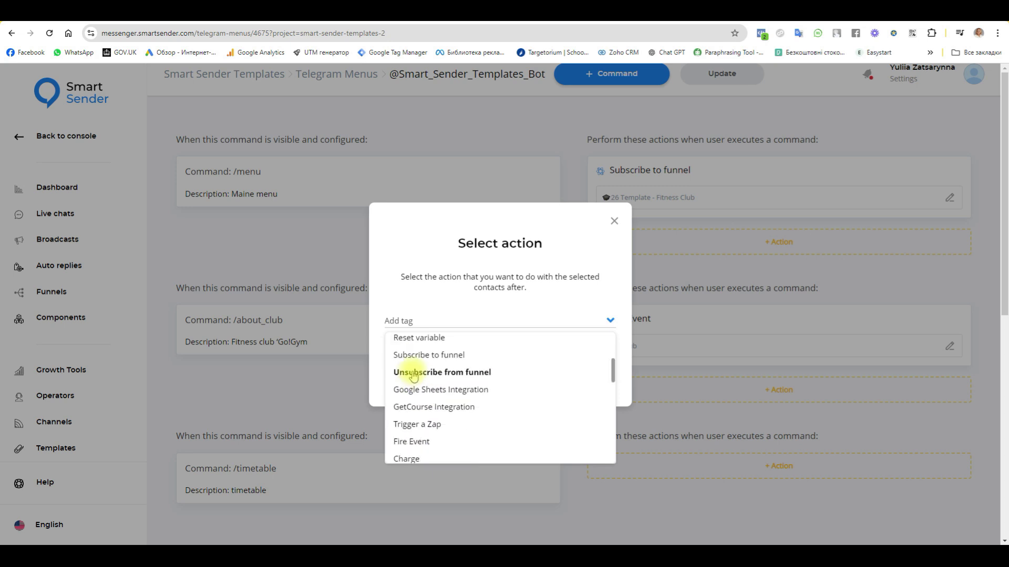
pyautogui.scroll(-5, 414, 374)
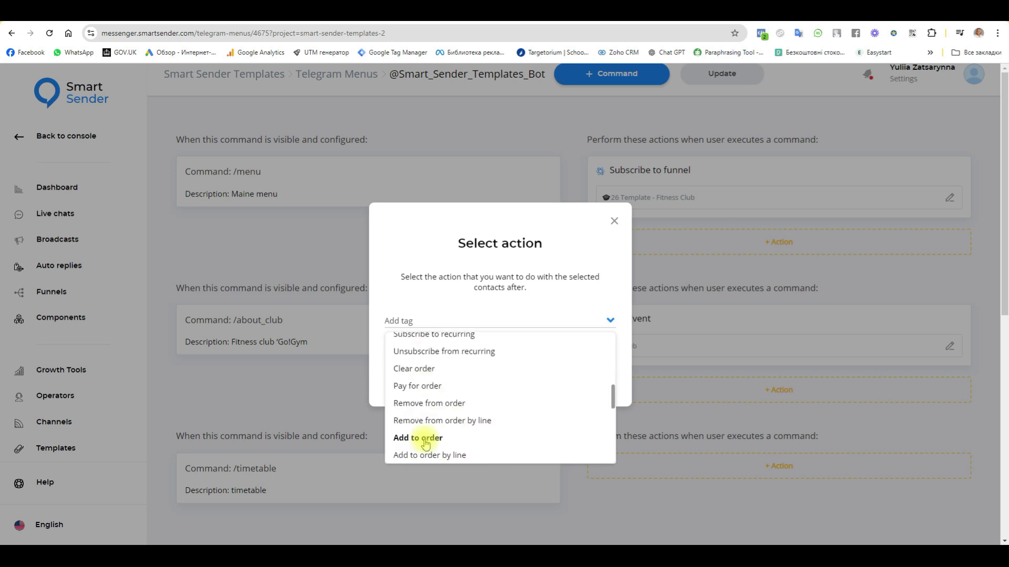
pyautogui.scroll(-2, 426, 444)
pyautogui.scroll(3, 426, 441)
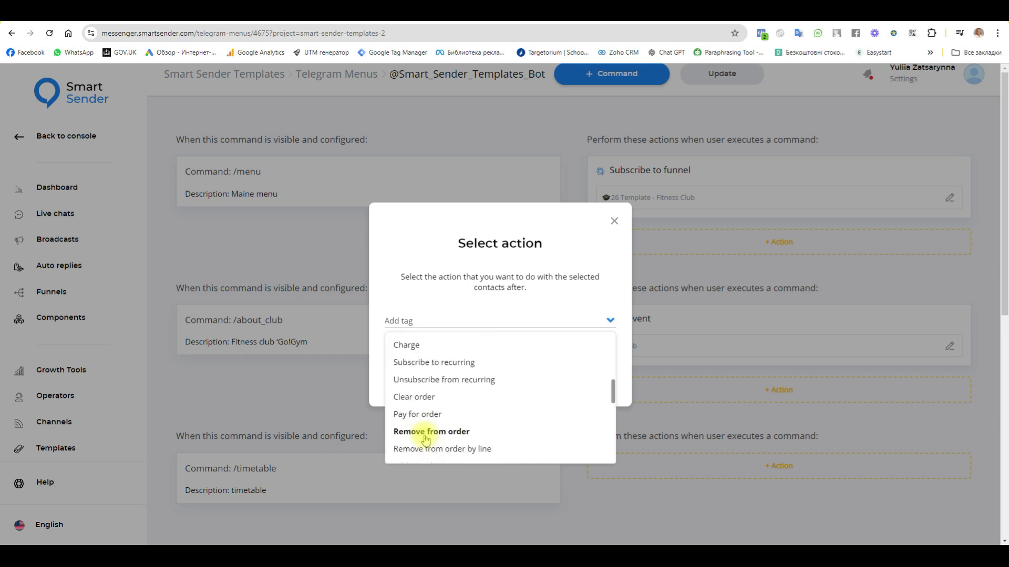
pyautogui.scroll(3, 426, 442)
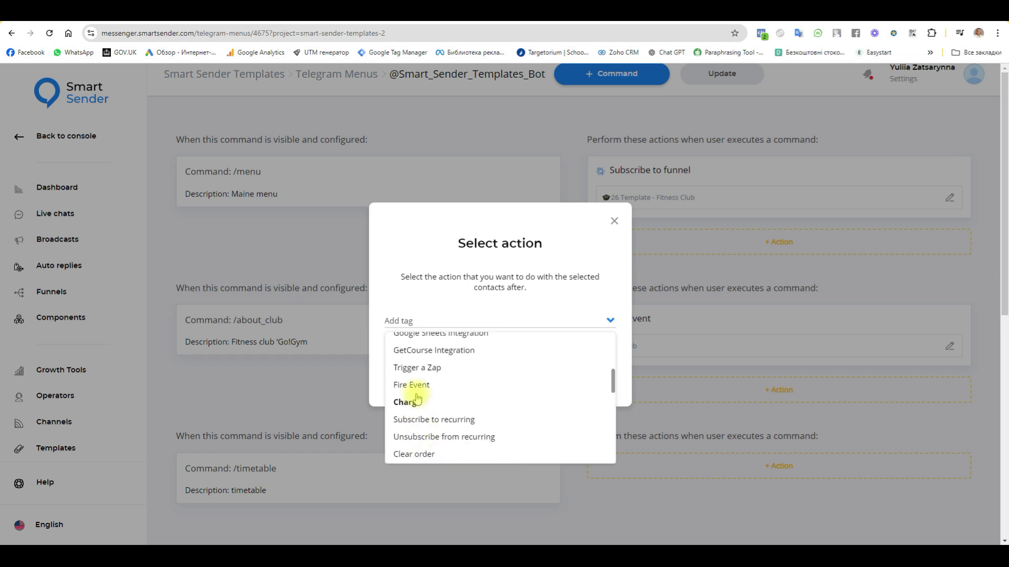
pyautogui.click(424, 386)
pyautogui.click(473, 361)
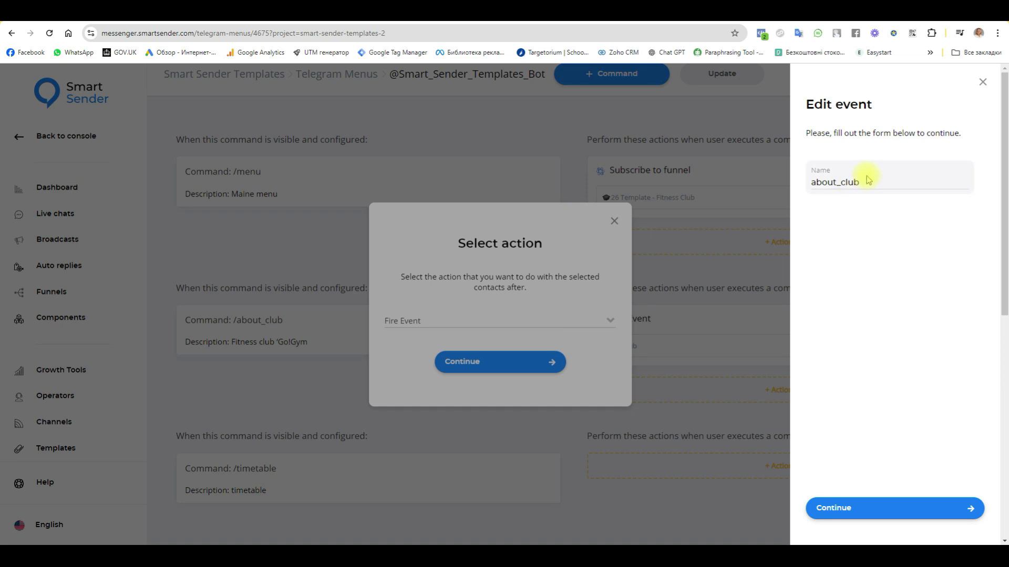
pyautogui.moveTo(862, 178); pyautogui.dragTo(772, 180)
pyautogui.hotkey('ctrl', 'v')
pyautogui.click(857, 505)
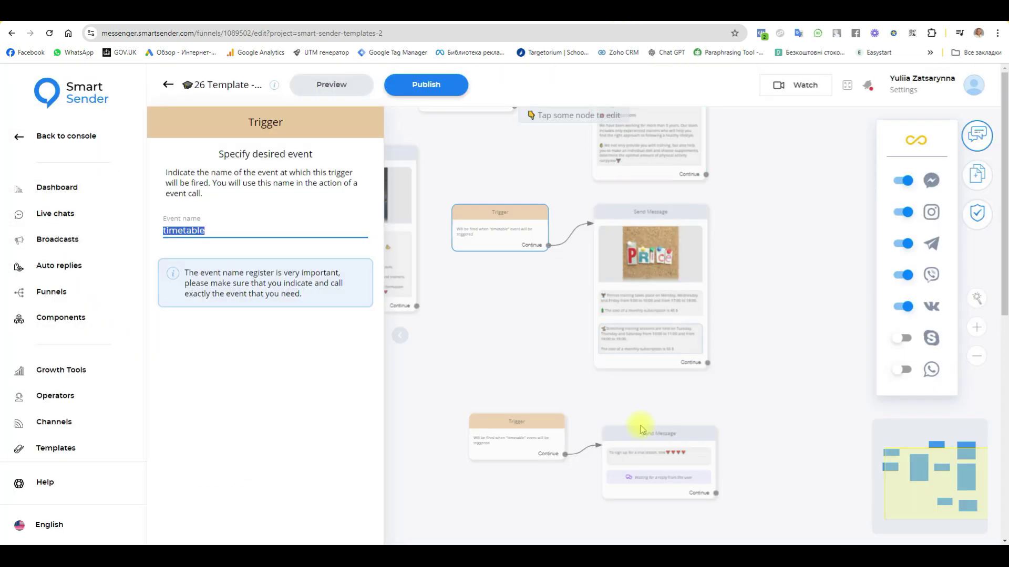
# Restore the trigger's event name to trial_lesson, copy it, and return to the menu commands
pyautogui.hotkey('ctrl', 'v')
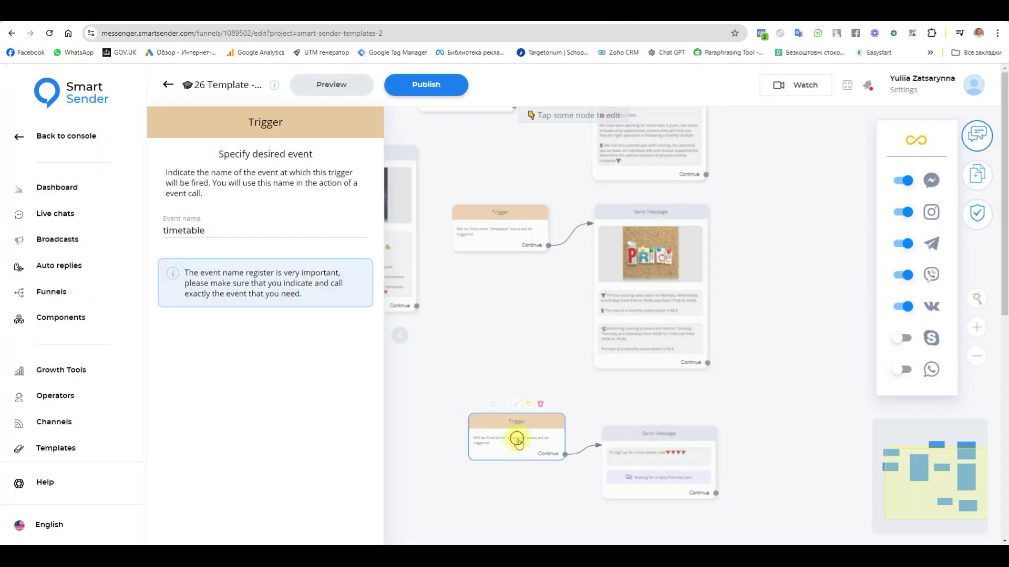
pyautogui.hotkey('ctrl', 'z')
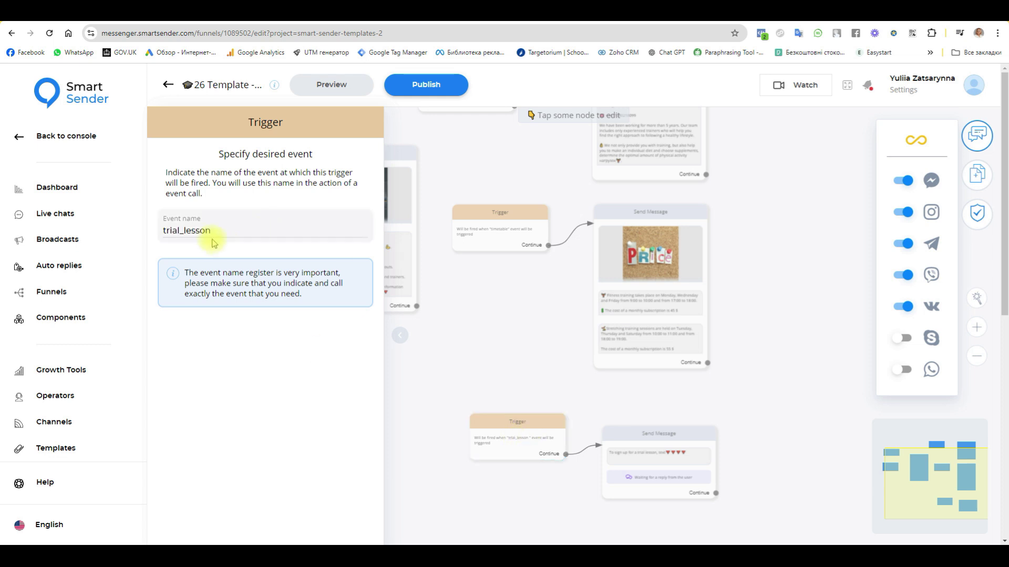
pyautogui.moveTo(214, 227); pyautogui.dragTo(143, 225)
pyautogui.hotkey('ctrl', 'c')
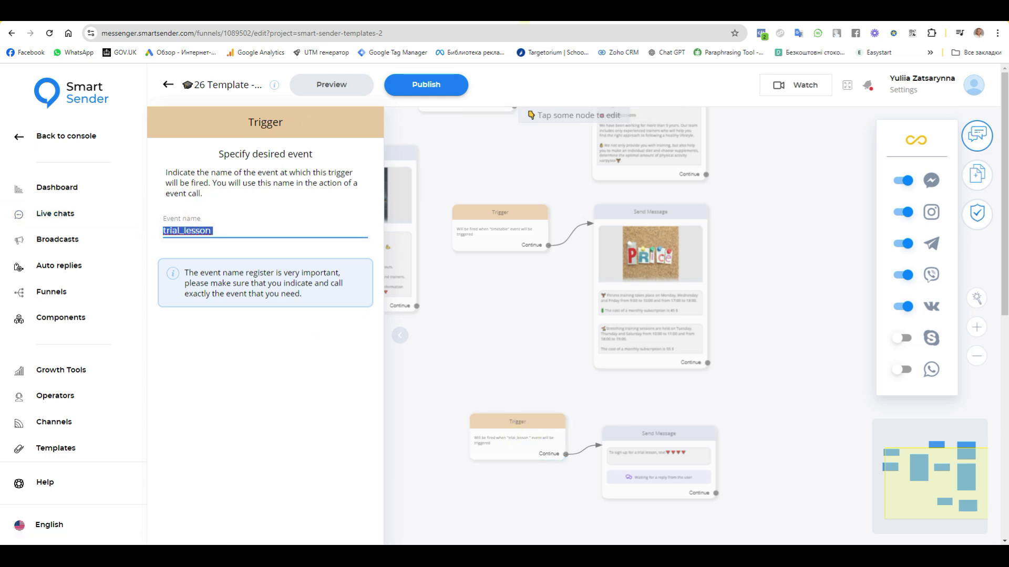
pyautogui.click(525, 16)
pyautogui.scroll(-1, 567, 427)
pyautogui.scroll(2, 574, 355)
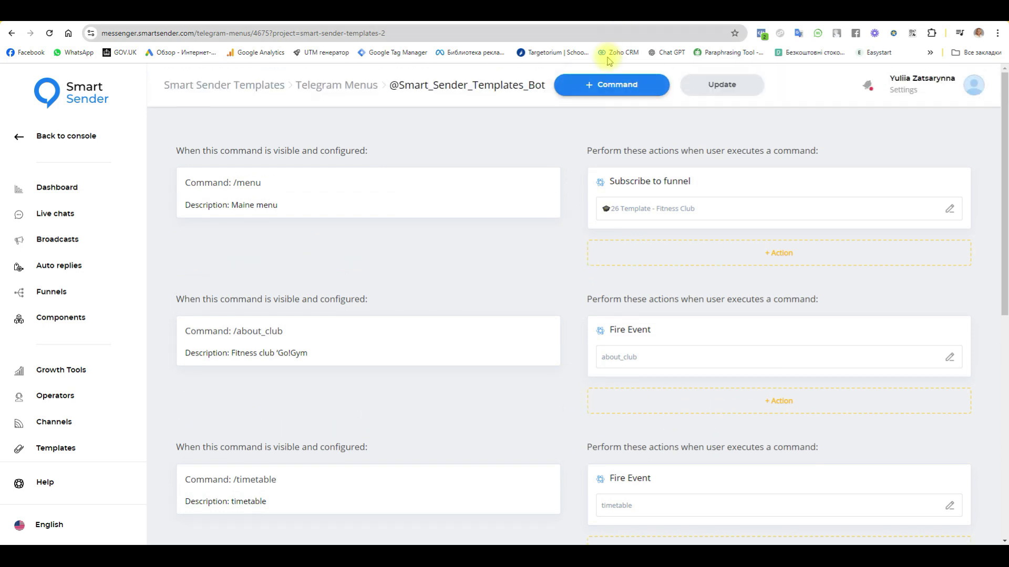
# Create a /trial_lesson menu command with the description trial_lesson
pyautogui.click(599, 84)
pyautogui.click(751, 194)
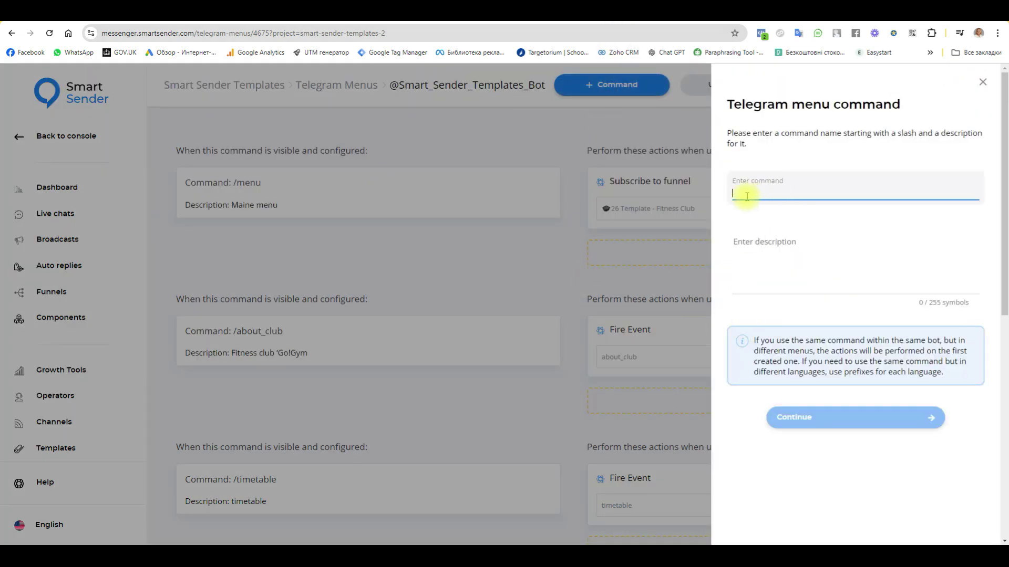
pyautogui.write('/')
pyautogui.hotkey('ctrl', 'v')
pyautogui.click(777, 271)
pyautogui.hotkey('ctrl', 'v')
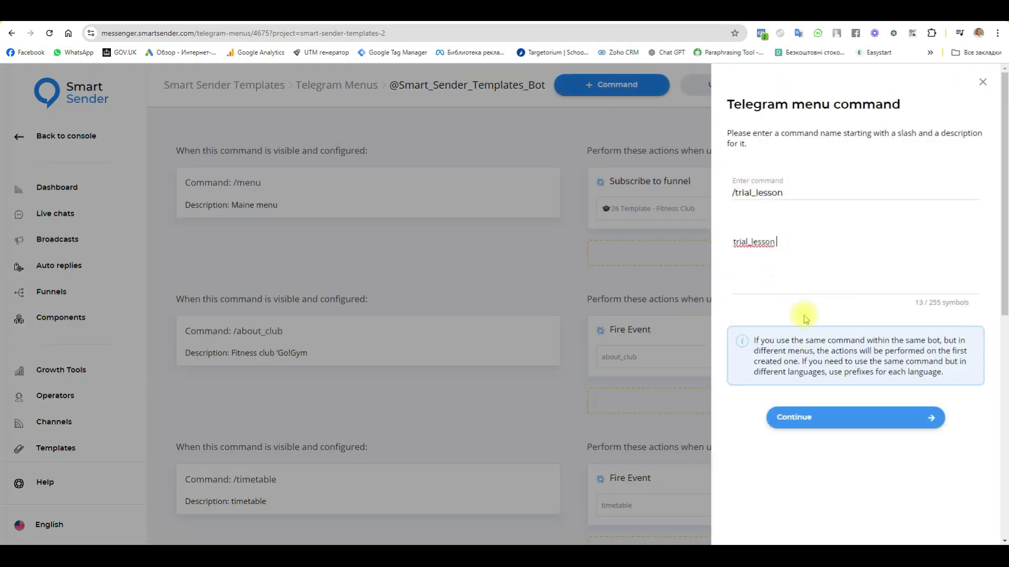
pyautogui.click(823, 416)
pyautogui.scroll(-4, 647, 309)
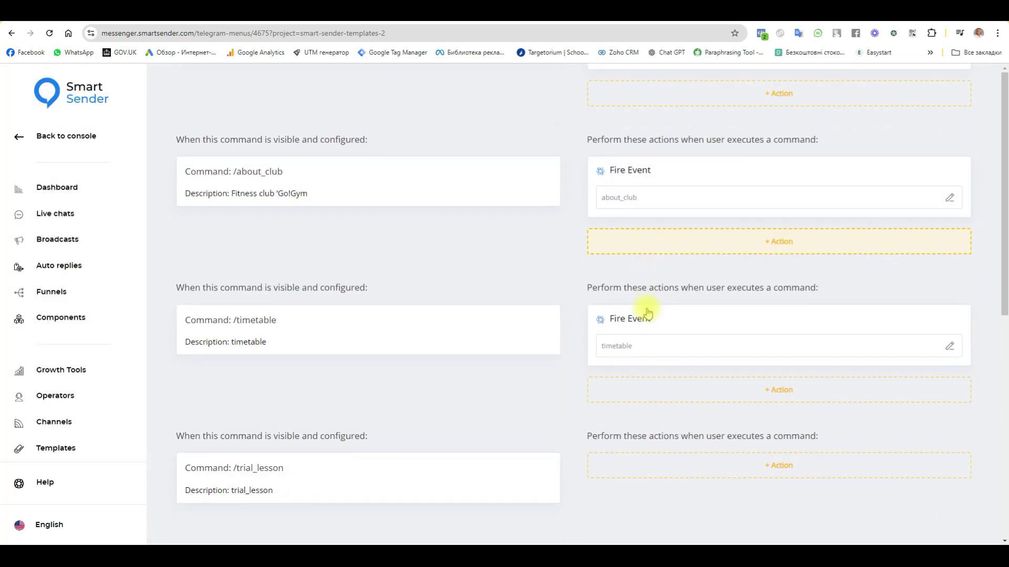
# Give /trial_lesson a Fire Event action with the event name trial_lesson
pyautogui.click(704, 415)
pyautogui.click(490, 321)
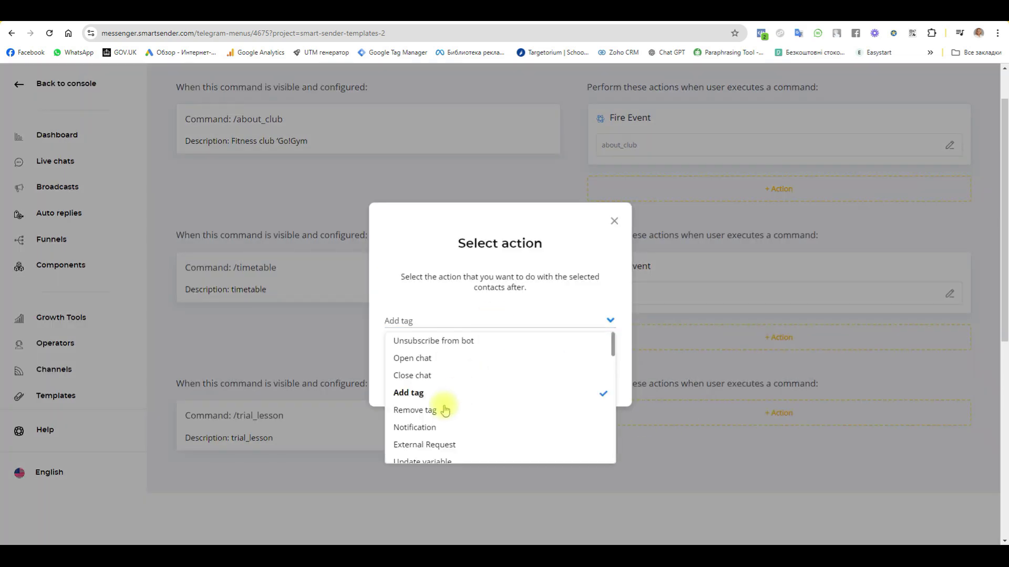
pyautogui.scroll(-3, 428, 408)
pyautogui.scroll(-5, 431, 415)
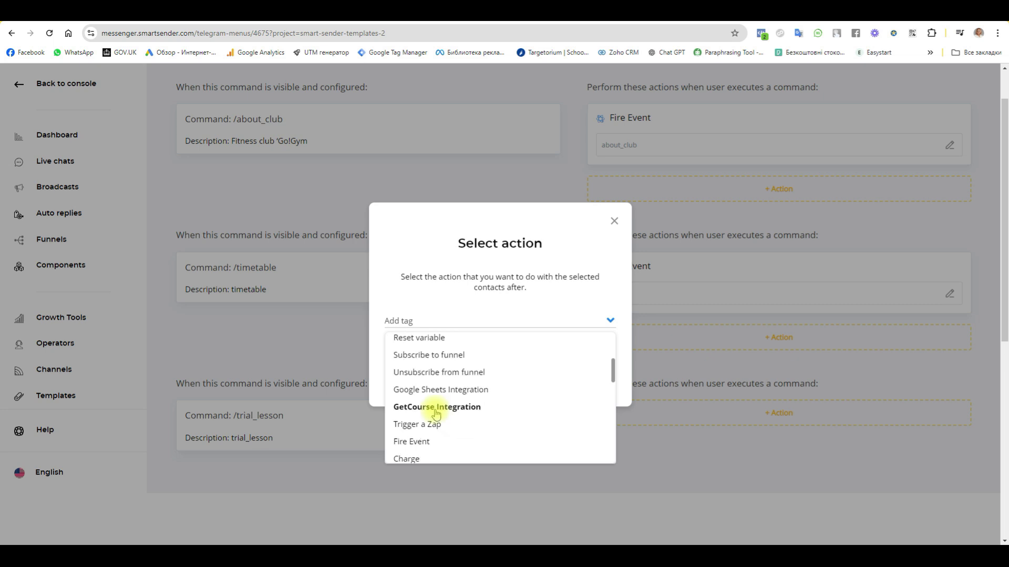
pyautogui.click(424, 414)
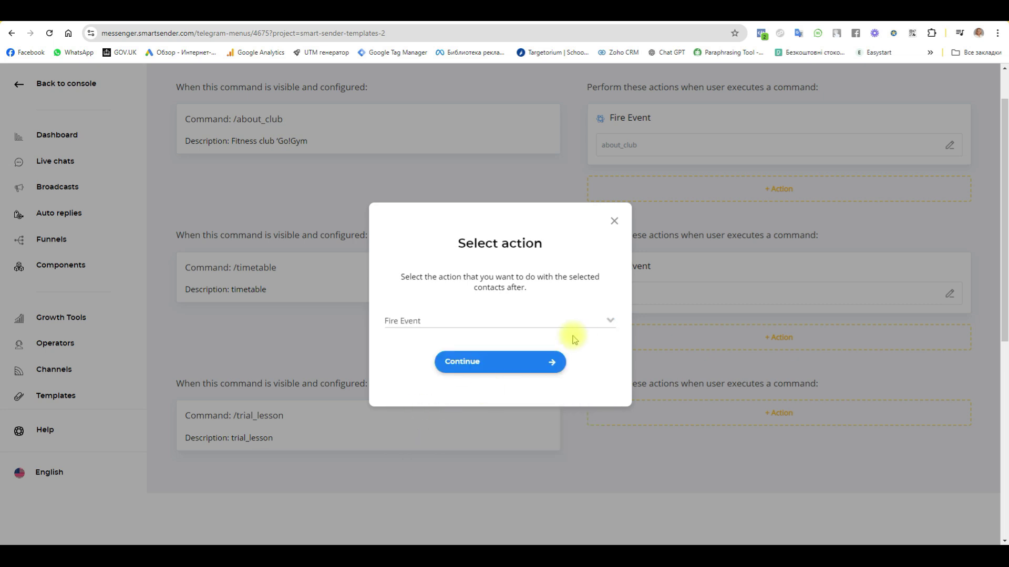
pyautogui.click(500, 362)
pyautogui.doubleClick(863, 181)
pyautogui.write('trial_lesson')
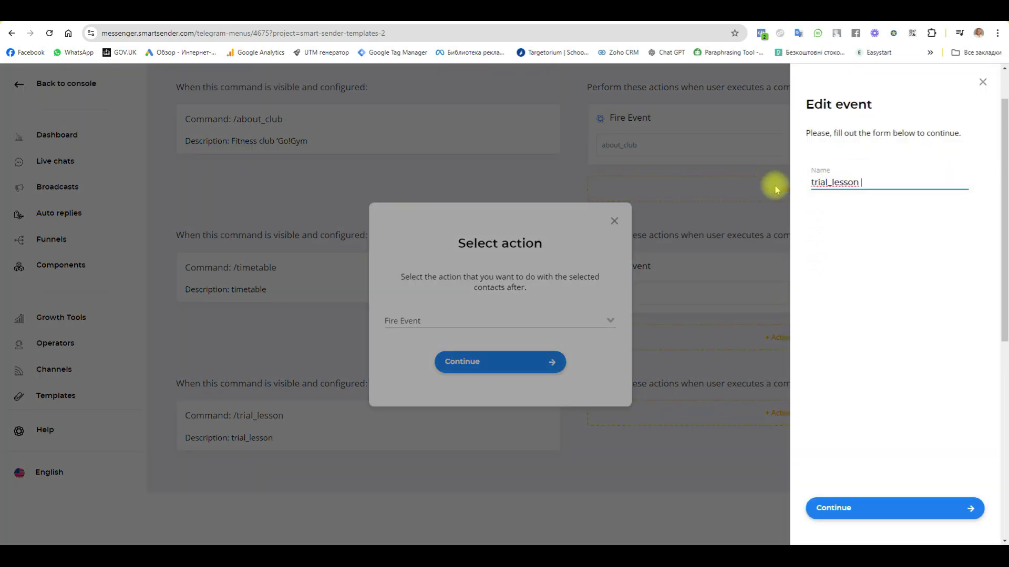
pyautogui.click(861, 508)
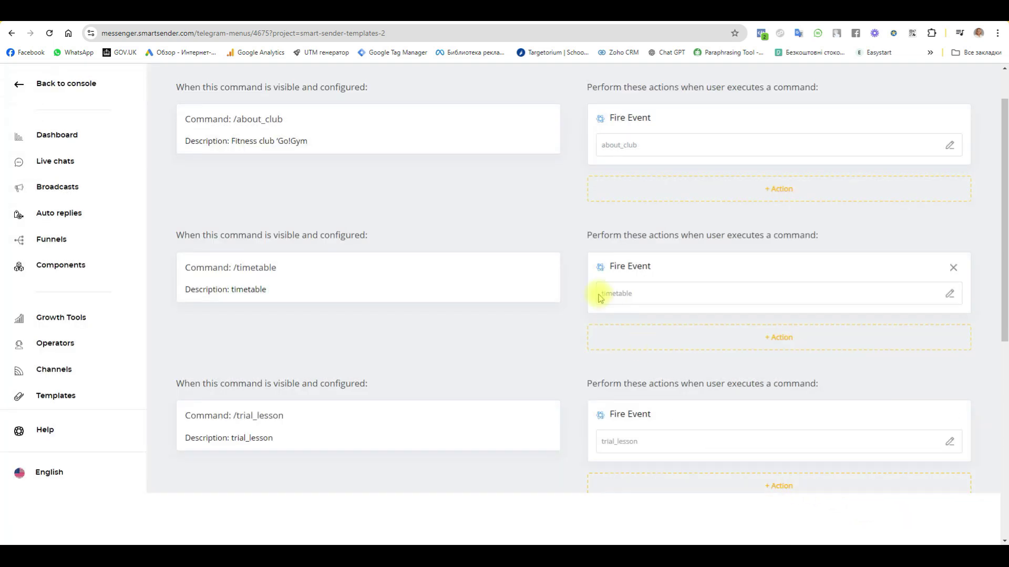
pyautogui.scroll(3, 596, 289)
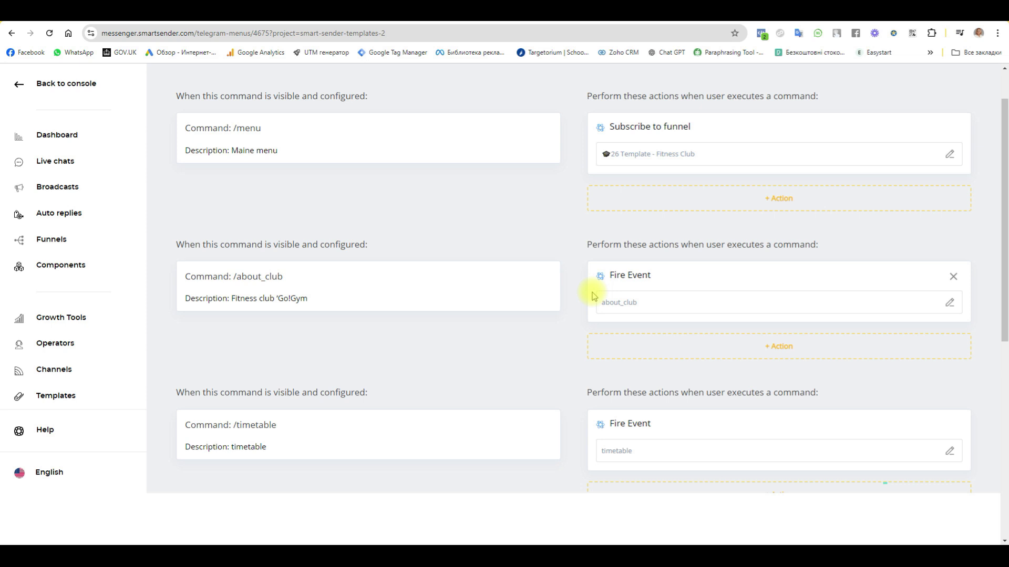
# Add a Notification action as the second action of /trial_lesson
pyautogui.scroll(-7, 357, 277)
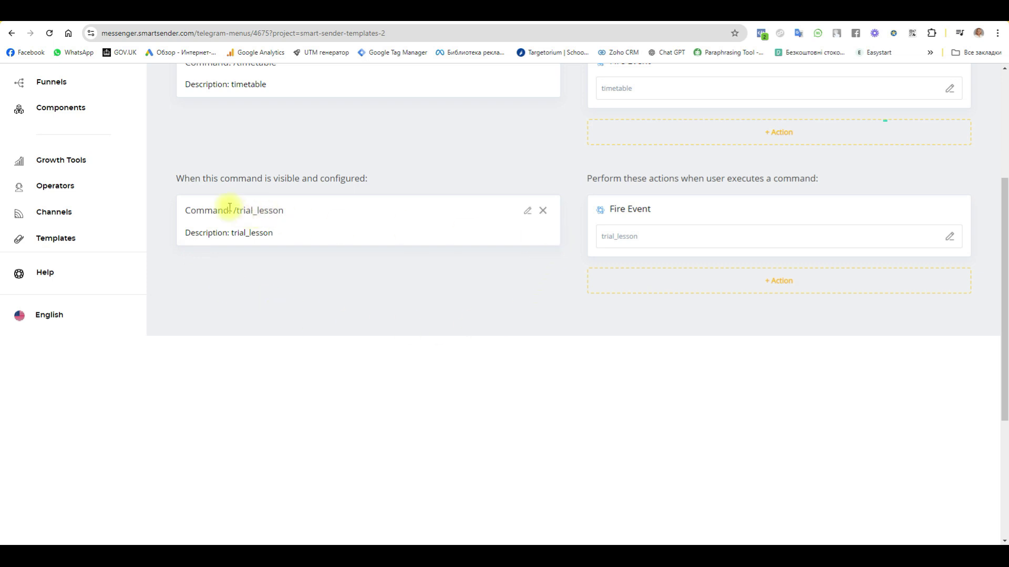
pyautogui.click(761, 285)
pyautogui.click(412, 321)
pyautogui.scroll(-1, 487, 374)
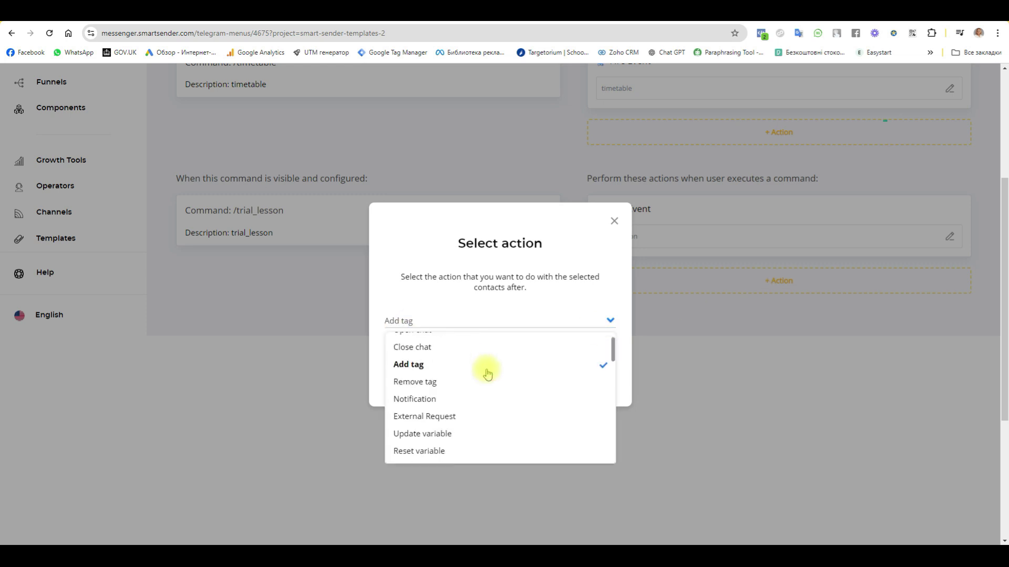
pyautogui.scroll(-1, 487, 373)
pyautogui.scroll(-2, 487, 373)
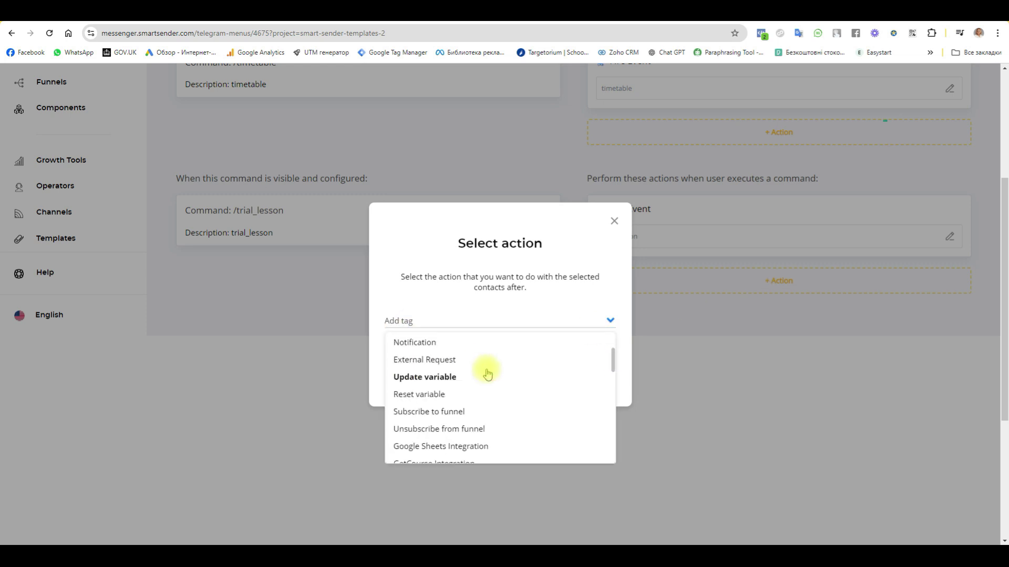
pyautogui.scroll(-1, 487, 373)
pyautogui.scroll(5, 487, 371)
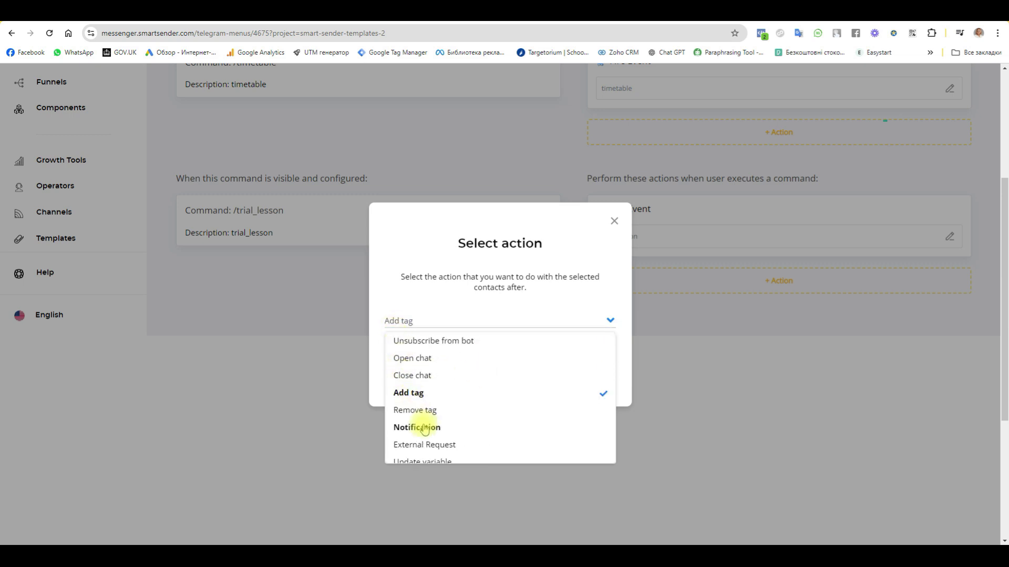
pyautogui.click(425, 429)
pyautogui.click(513, 361)
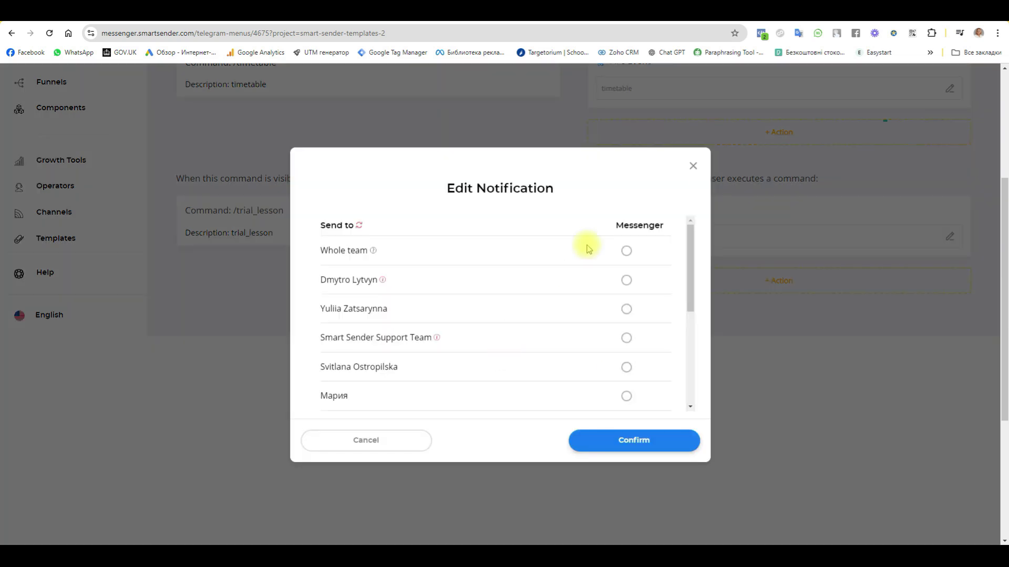
# Send the notification to one team member with the text 'The user is interested in the lesson'
pyautogui.click(625, 309)
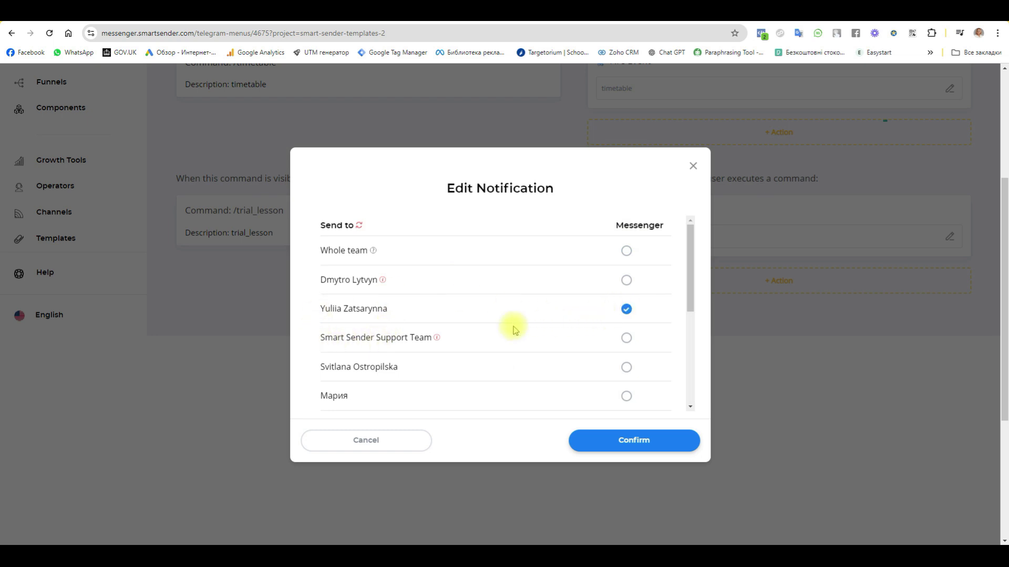
pyautogui.scroll(-5, 514, 326)
pyautogui.scroll(-3, 514, 330)
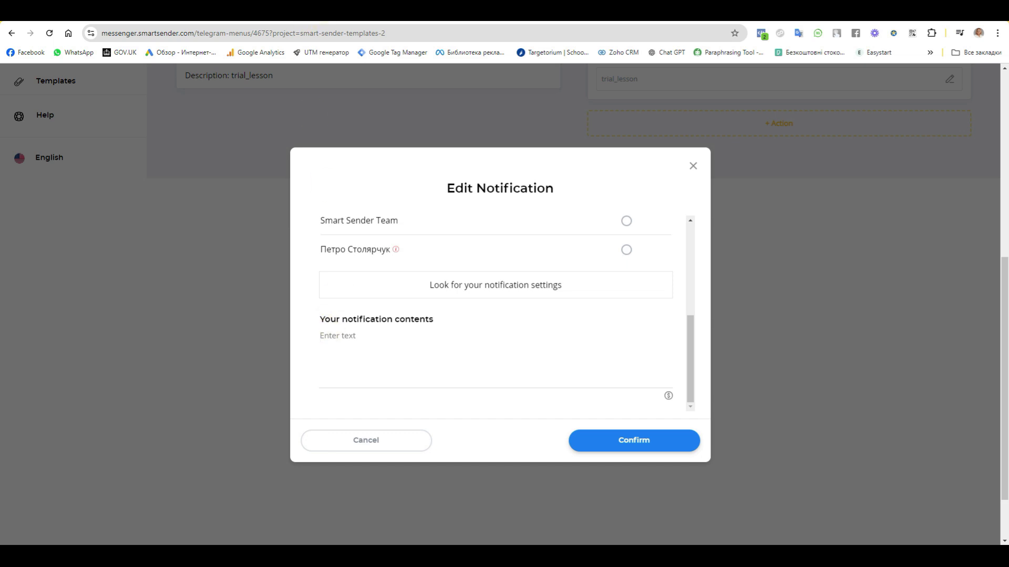
pyautogui.write('The user is interested in the lesson')
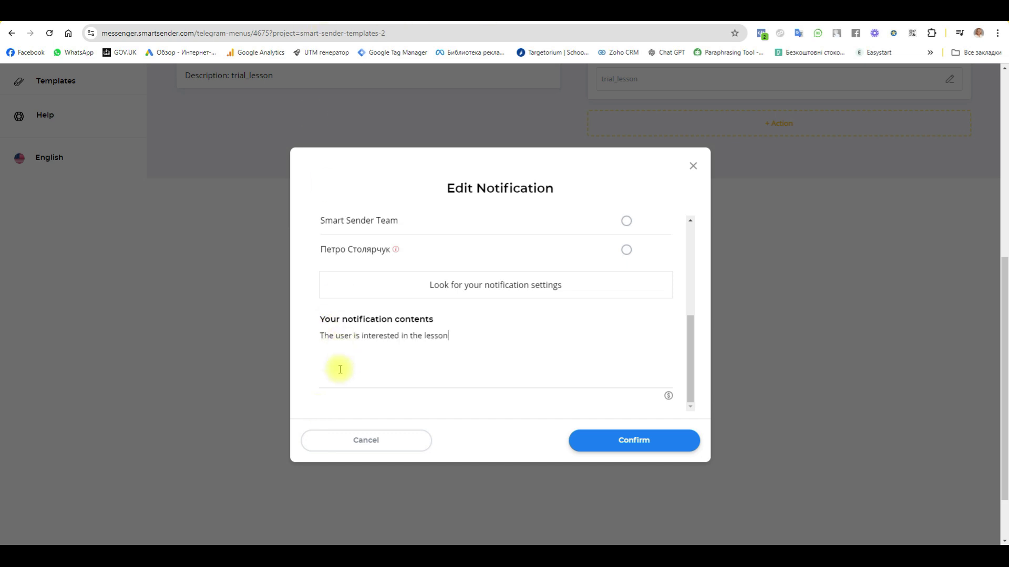
pyautogui.click(640, 447)
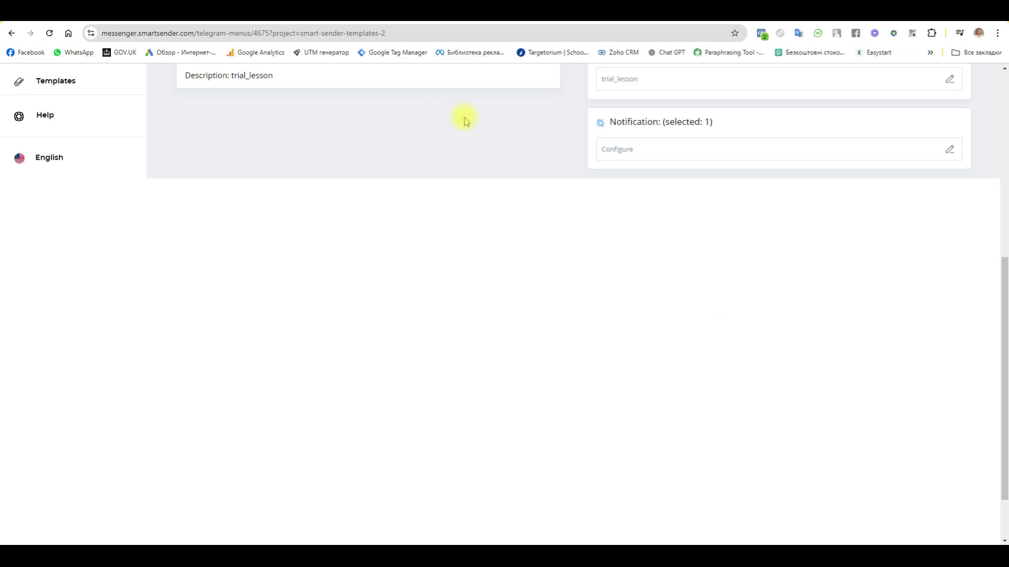
# Update the bot menu, dismiss the success message, and publish the 26 Template - Fitness Club funnel
pyautogui.scroll(4, 47, 126)
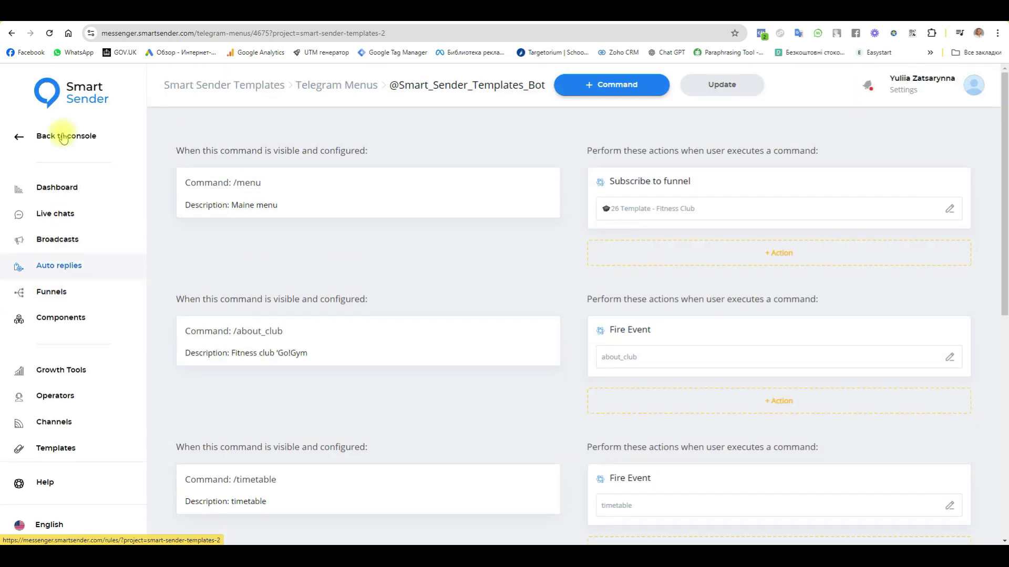
pyautogui.scroll(-3, 273, 302)
pyautogui.scroll(-2, 272, 301)
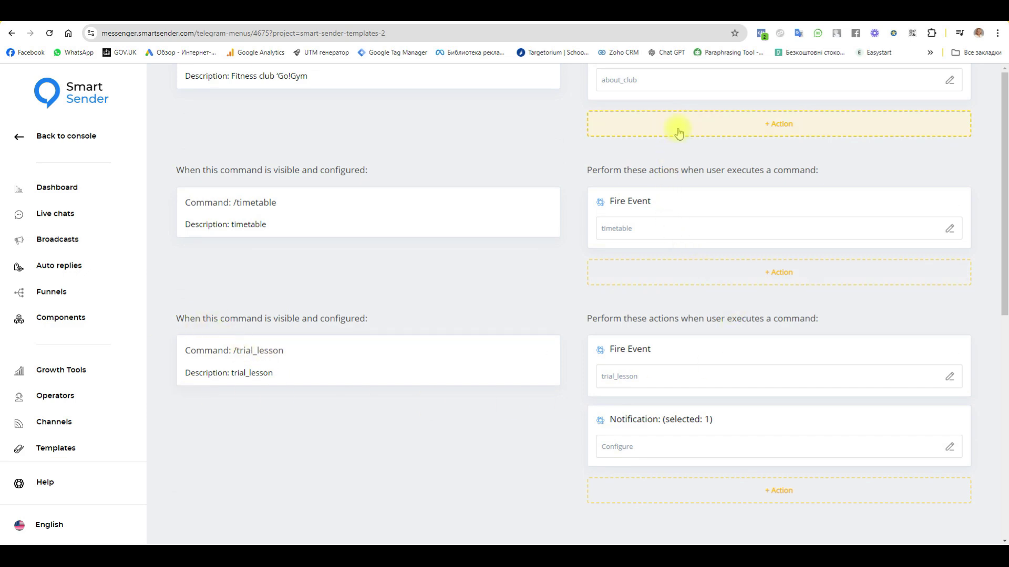
pyautogui.scroll(5, 678, 137)
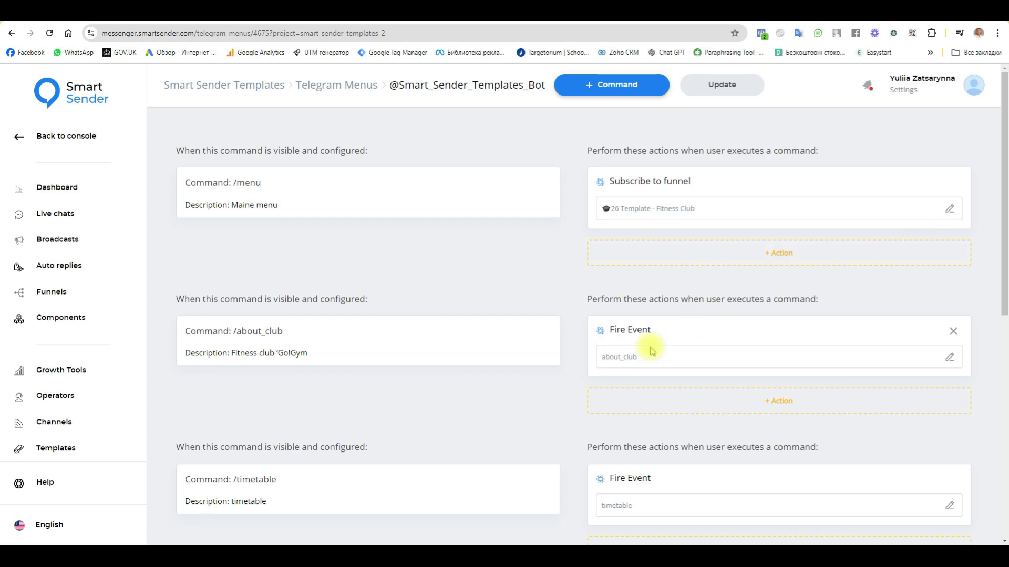
pyautogui.scroll(-5, 650, 349)
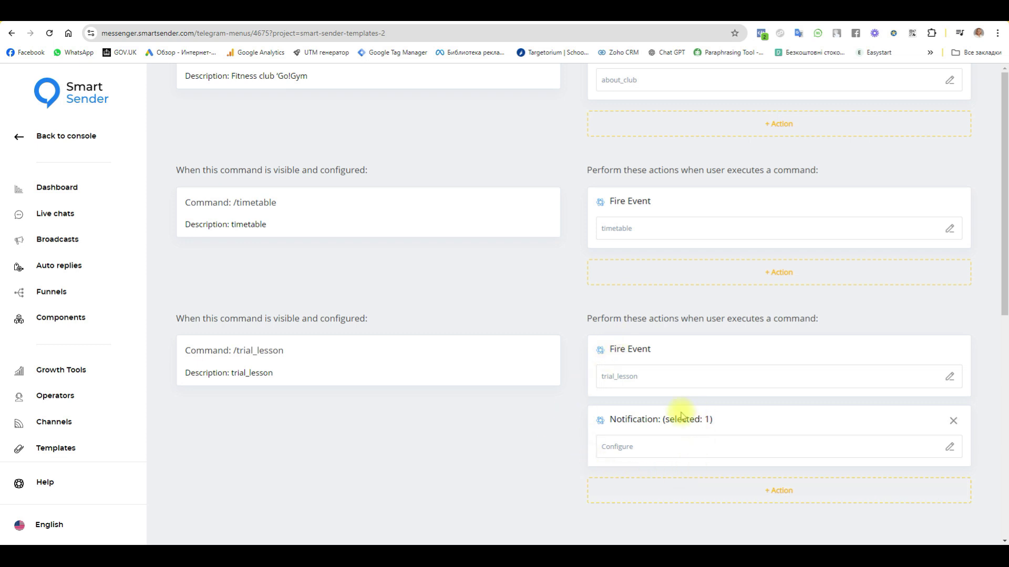
pyautogui.scroll(5, 545, 151)
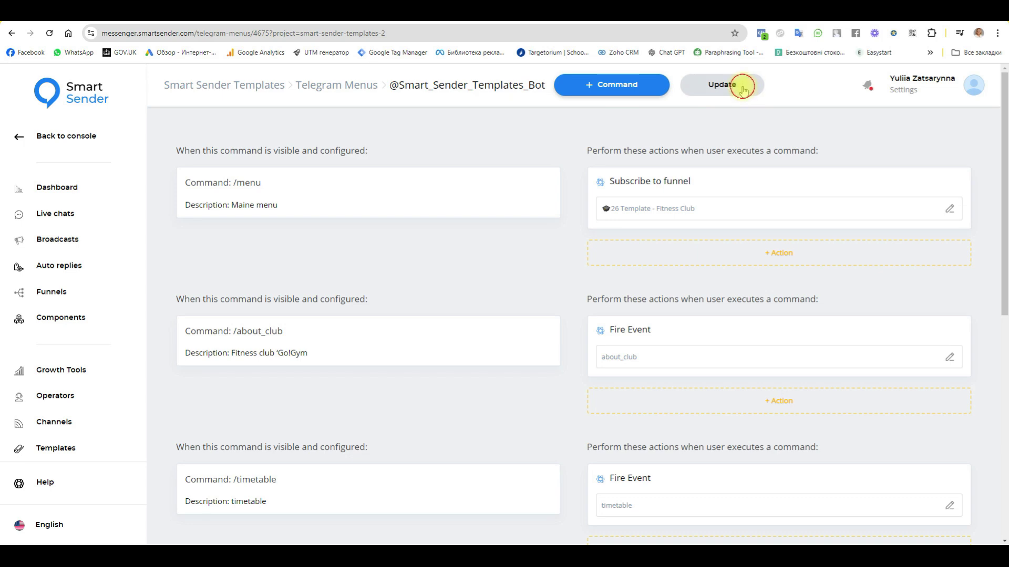
pyautogui.click(743, 86)
pyautogui.click(500, 340)
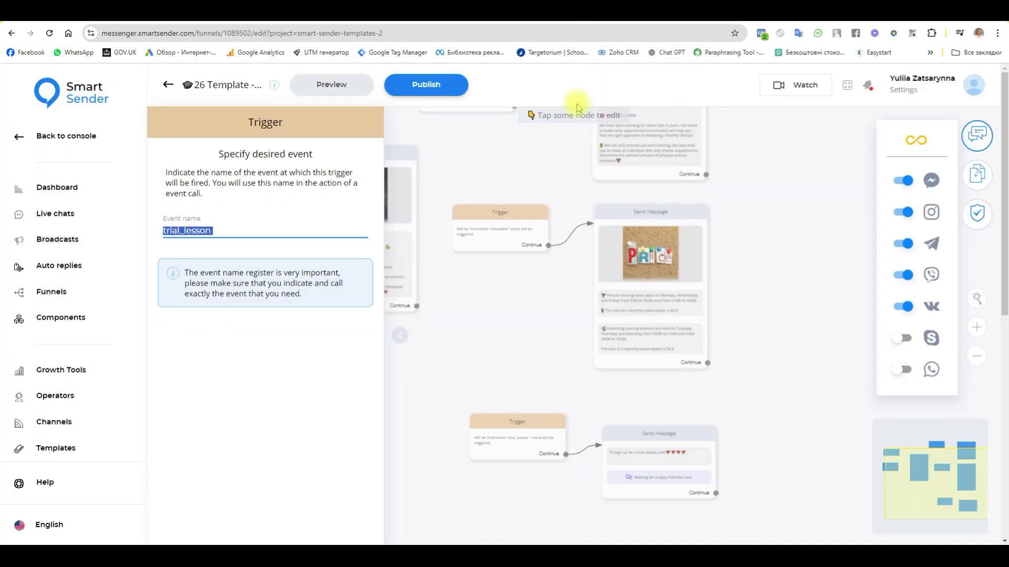
pyautogui.click(418, 85)
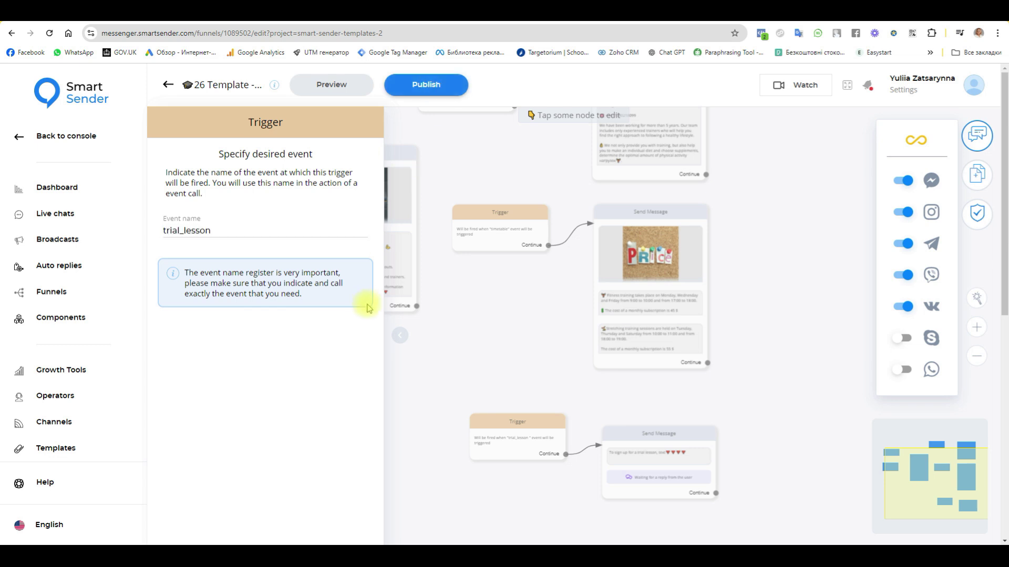
pyautogui.click(427, 89)
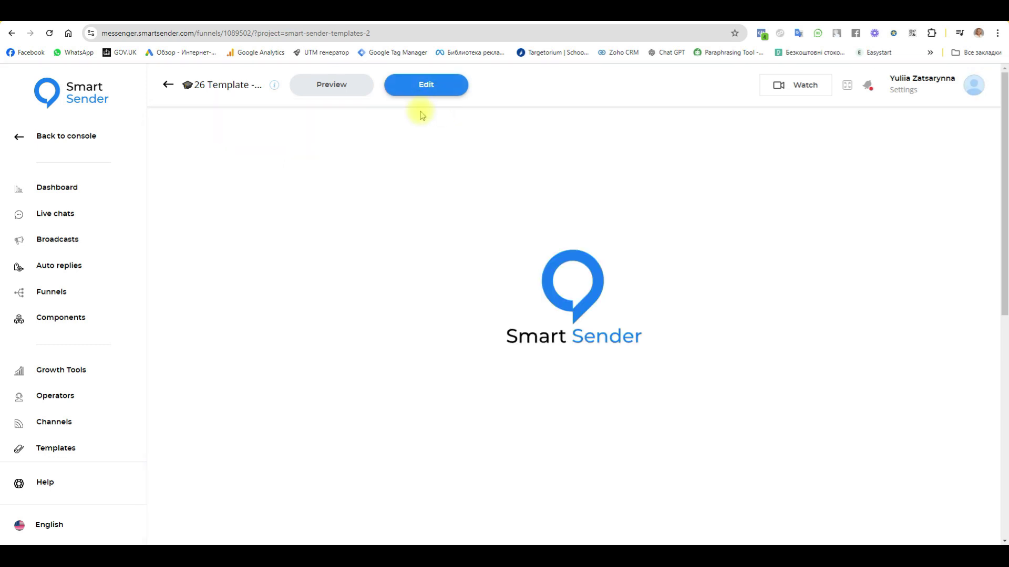
# Preview the funnel through the Smart_Sender_Templates_Bot (telegram) channel and restart the bot chat
pyautogui.click(343, 85)
pyautogui.click(470, 309)
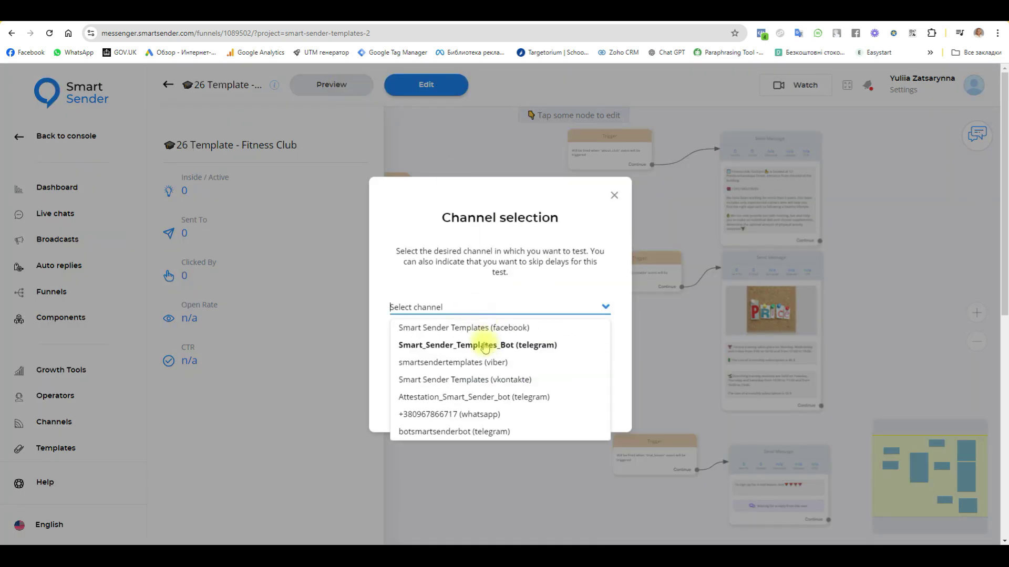
pyautogui.click(469, 350)
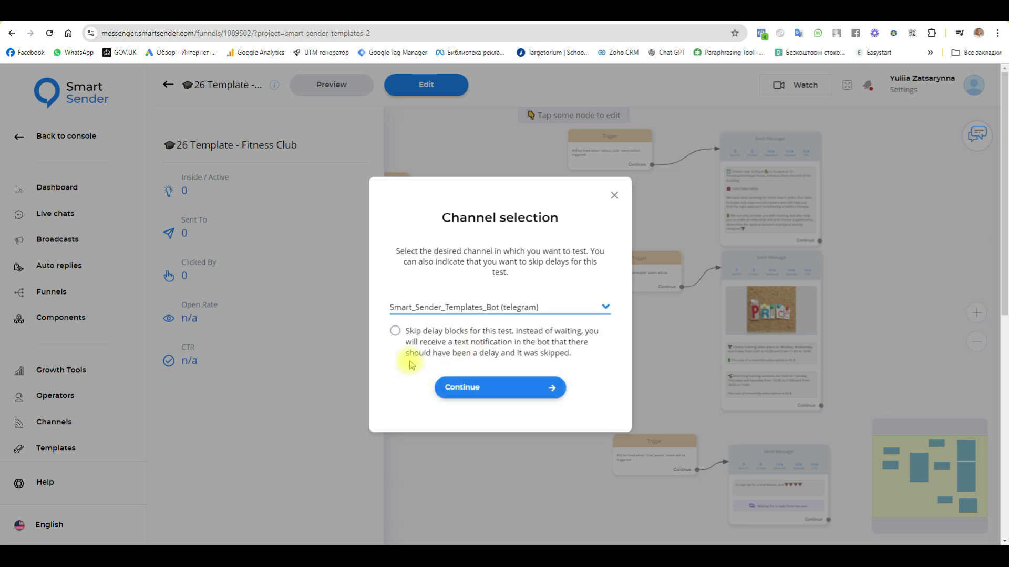
pyautogui.click(503, 393)
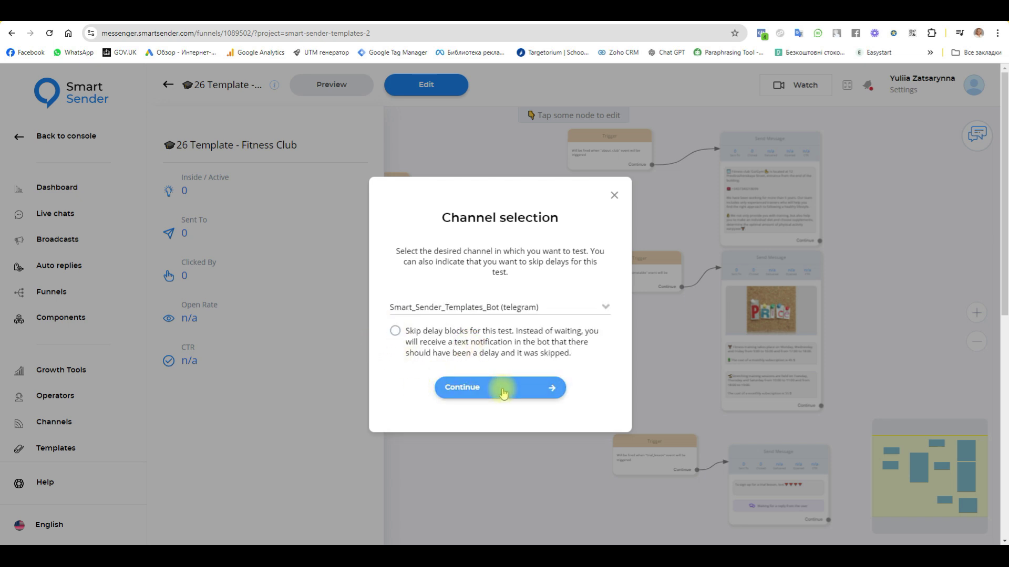
pyautogui.click(502, 393)
pyautogui.click(467, 510)
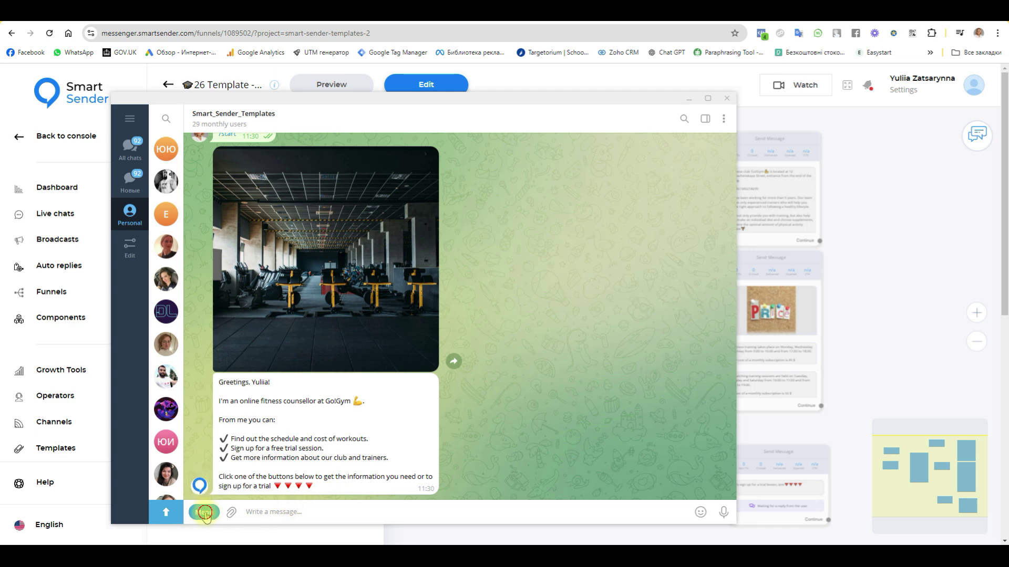
# Send /about_club from the Menu, then type /trial_lesson and check its reply and admin notification
pyautogui.click(204, 512)
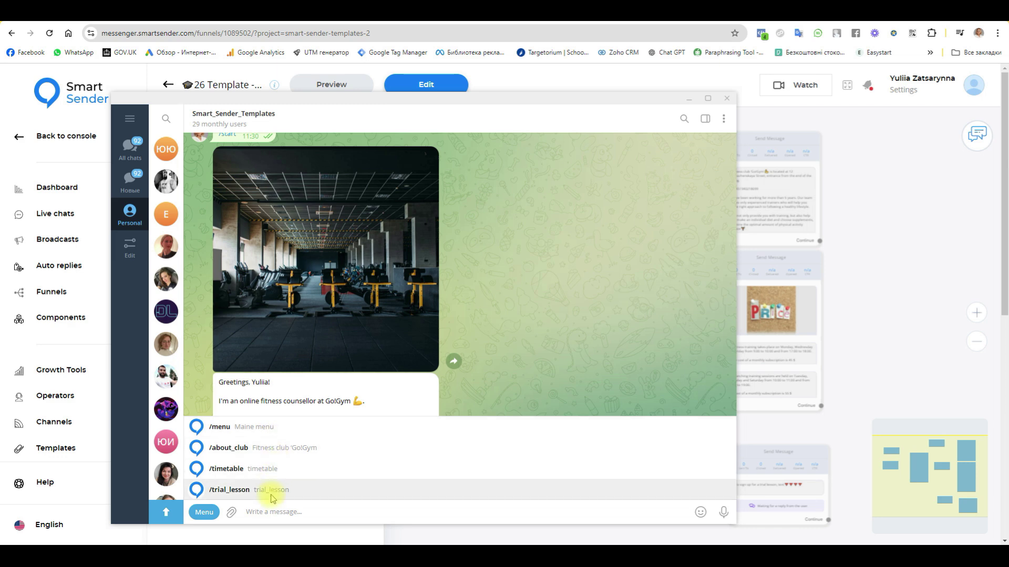
pyautogui.click(234, 451)
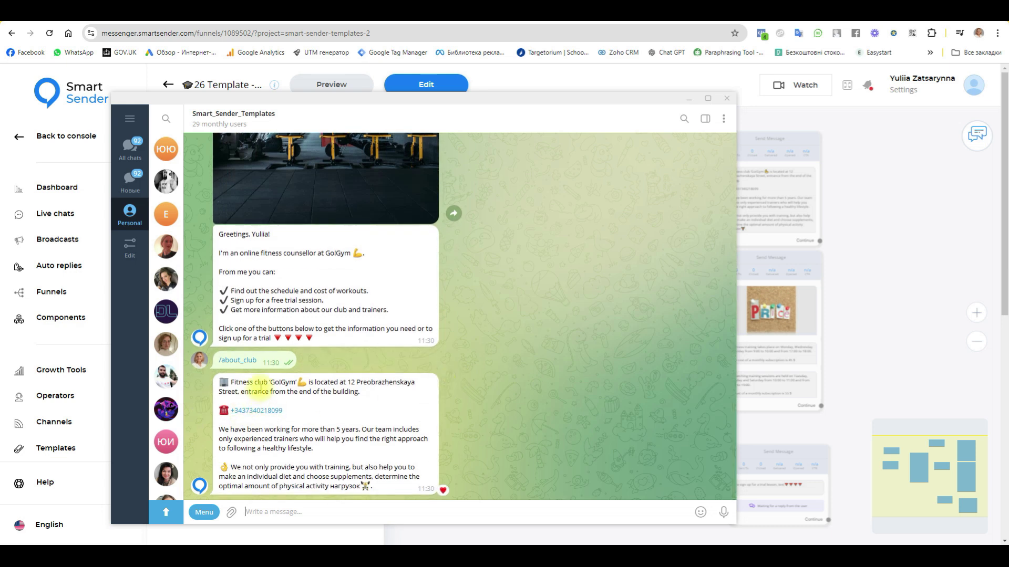
pyautogui.moveTo(222, 523)
pyautogui.click(250, 515)
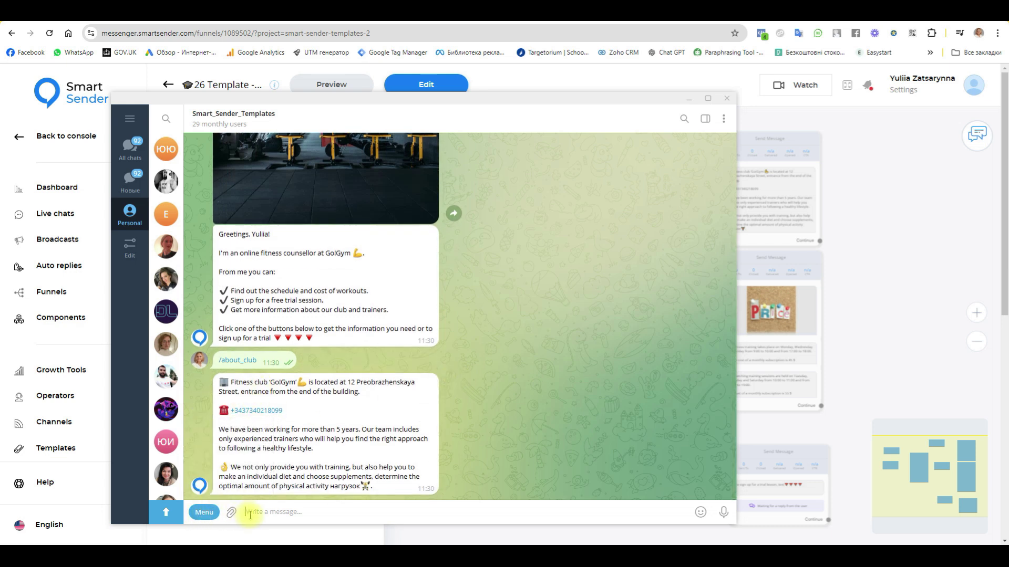
pyautogui.write('/')
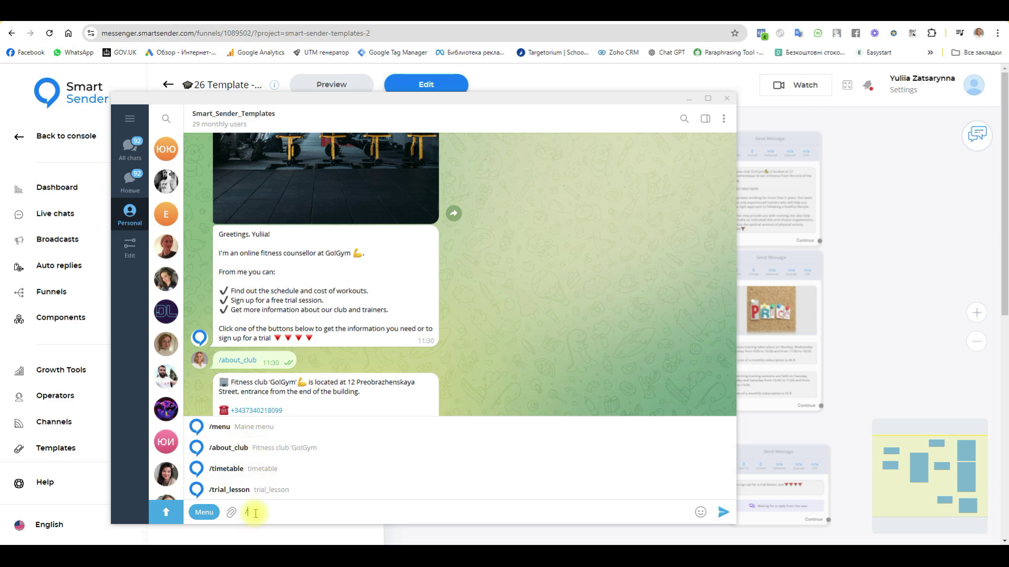
pyautogui.write('trial_lesson')
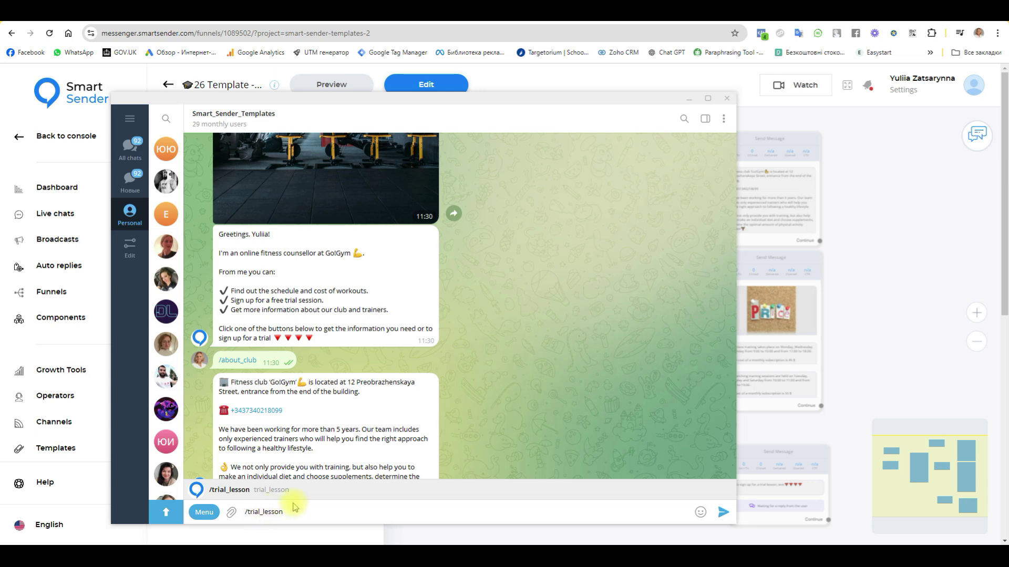
pyautogui.press('Return')
pyautogui.moveTo(357, 485); pyautogui.dragTo(217, 488)
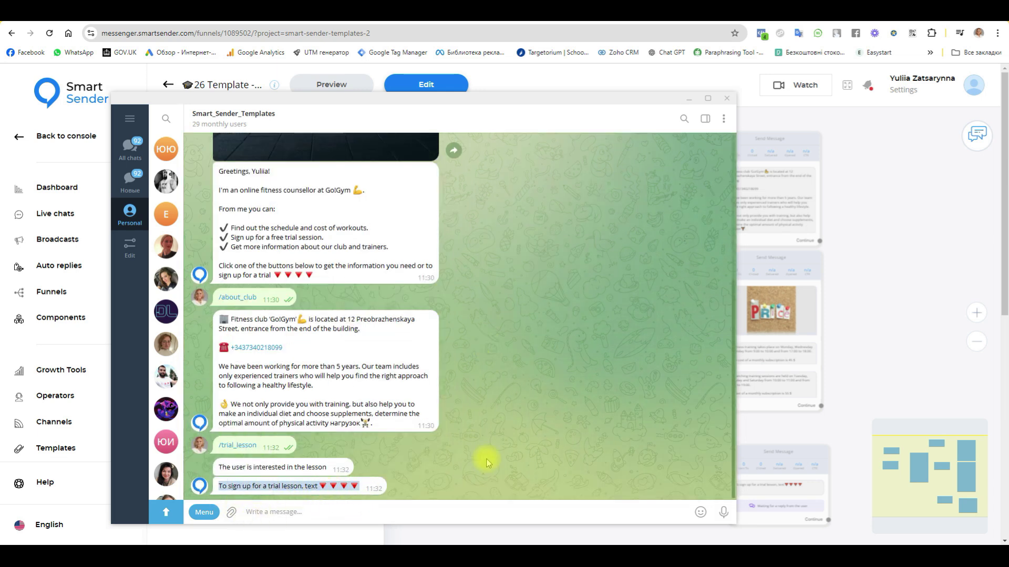
pyautogui.moveTo(217, 468); pyautogui.dragTo(324, 471)
pyautogui.click(325, 472)
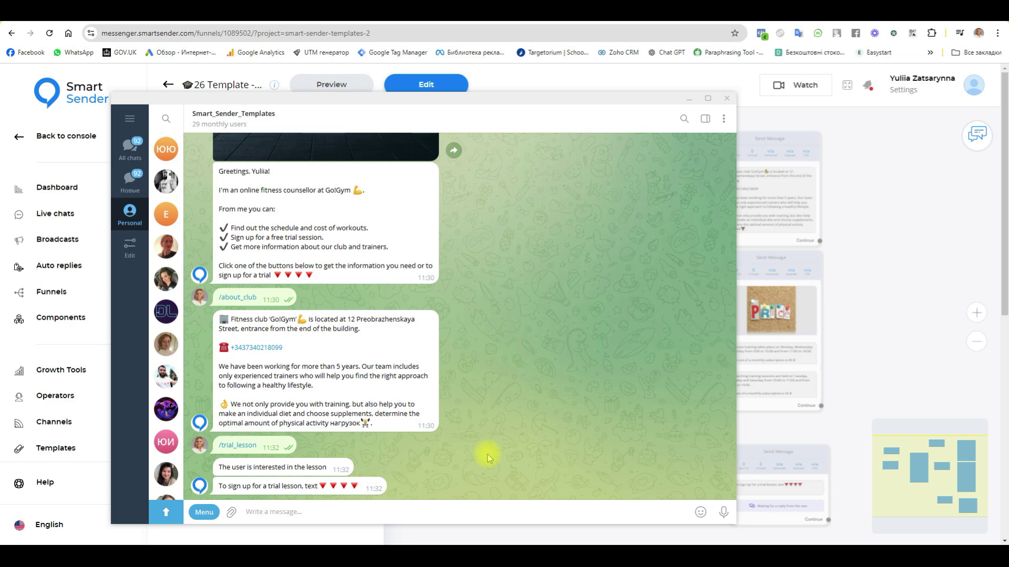
# Send /menu from the command list and react to the greeting with a heart
pyautogui.click(205, 514)
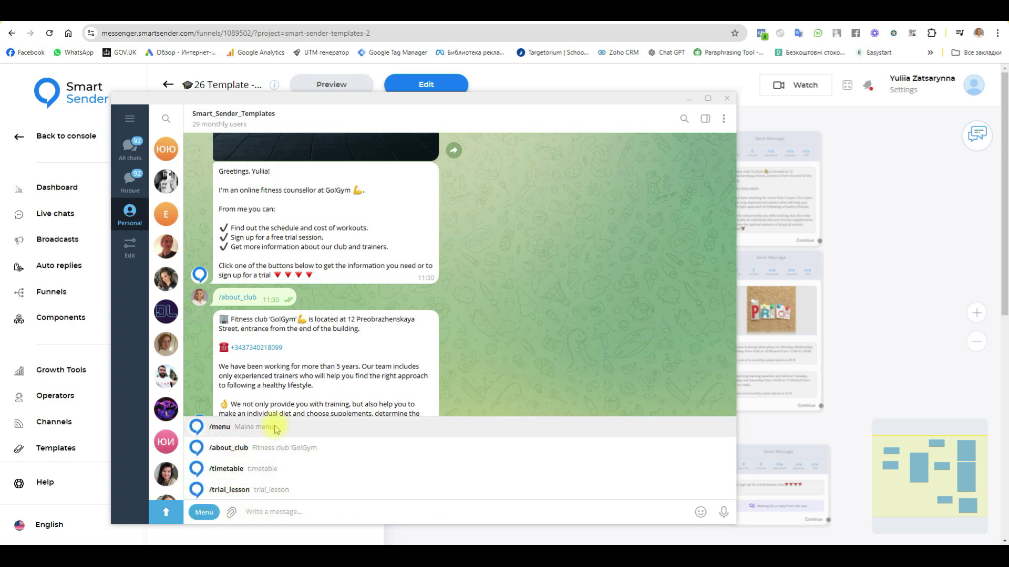
pyautogui.click(252, 427)
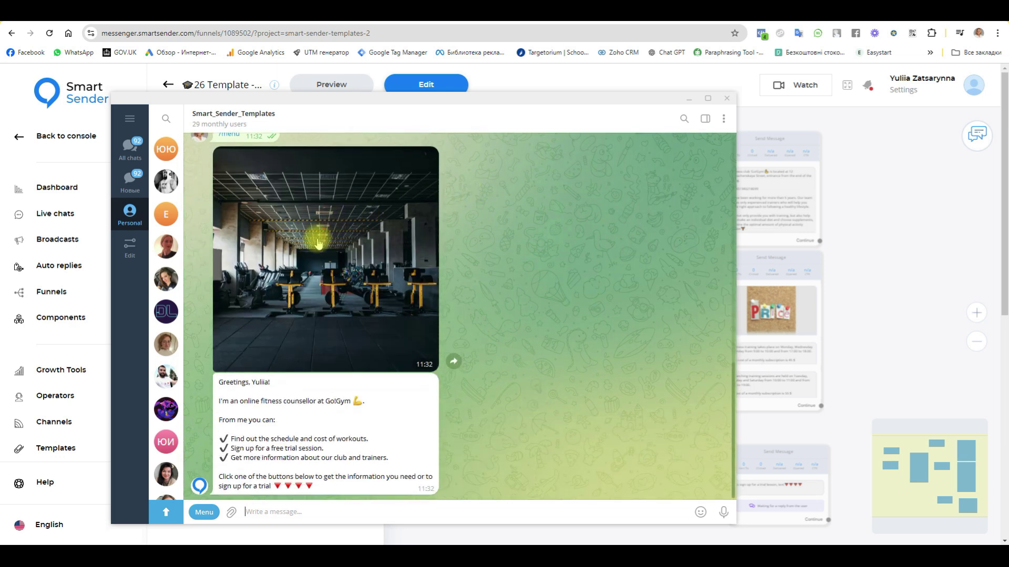
pyautogui.doubleClick(319, 444)
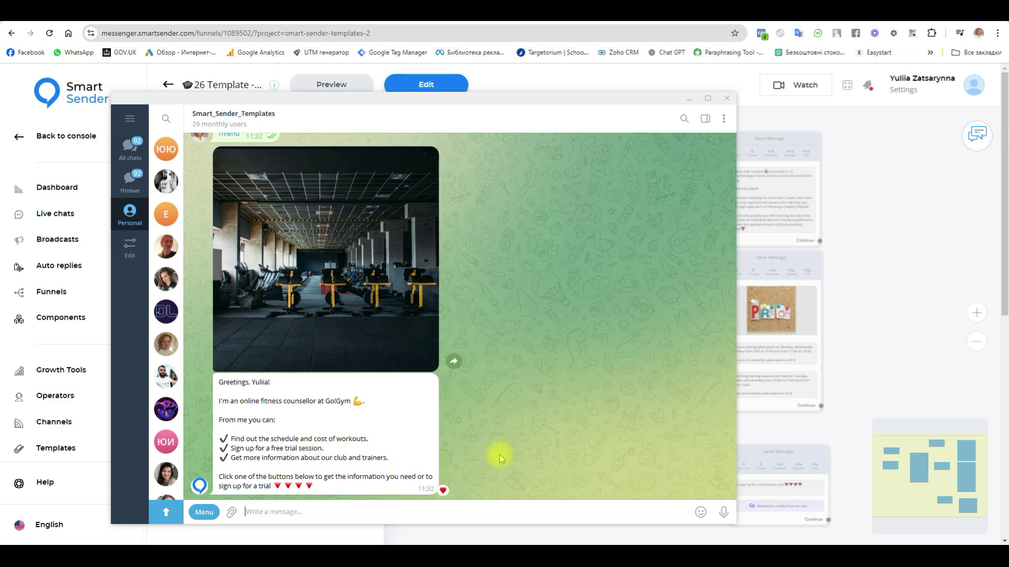